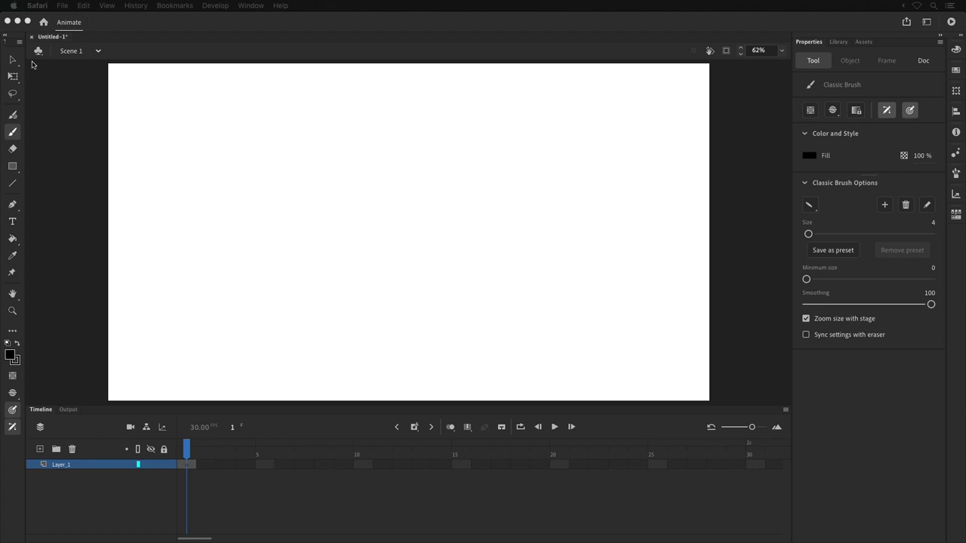
Undock the Tools panel, float it over the stage's upper-left corner and enlarge it to show the tools in several columns
{"action": "left_click", "coordinate": [15, 46]}
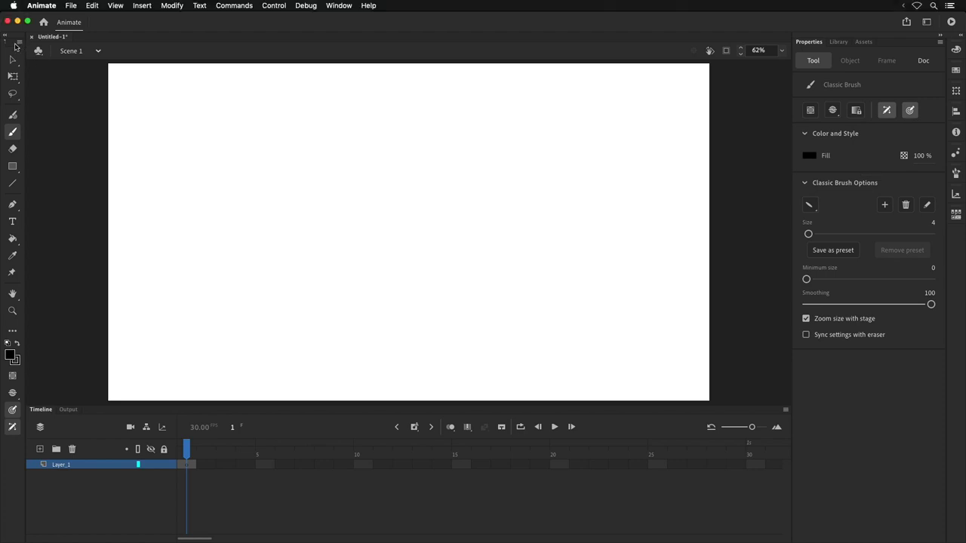
{"action": "left_click_drag", "start_coordinate": [14, 48], "coordinate": [105, 85]}
{"action": "left_click_drag", "start_coordinate": [187, 179], "coordinate": [226, 267]}
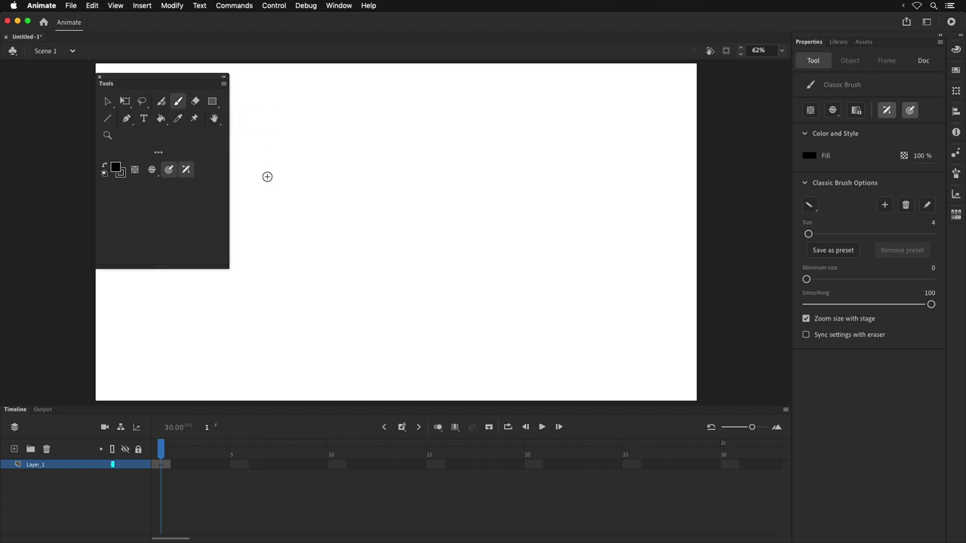
Customize the toolbar by adding the Paint Brush and Pencil tools beside the Classic Brush
{"action": "left_click", "coordinate": [159, 153]}
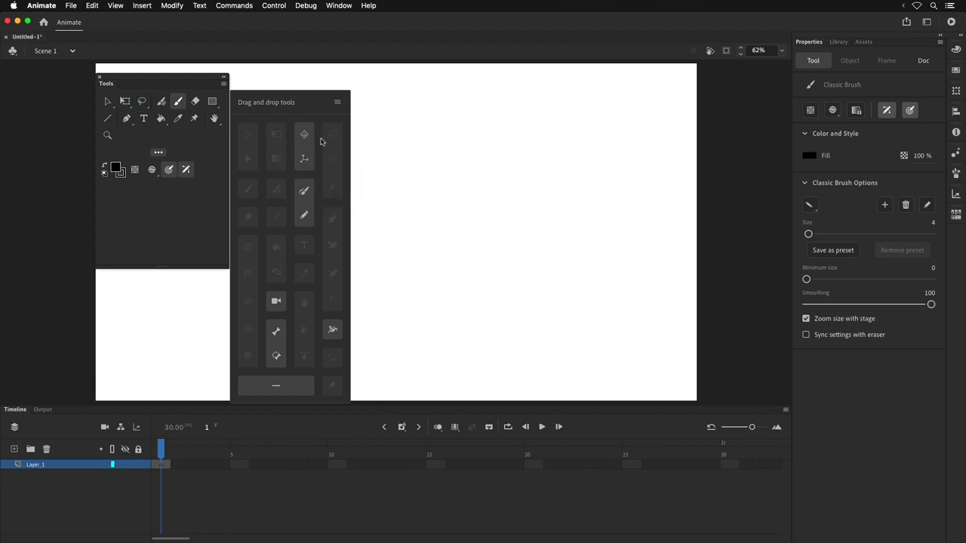
{"action": "mouse_move", "coordinate": [304, 191]}
{"action": "left_mouse_down"}
{"action": "mouse_move", "coordinate": [269, 167]}
{"action": "mouse_move", "coordinate": [137, 119]}
{"action": "mouse_move", "coordinate": [201, 108]}
{"action": "mouse_move", "coordinate": [190, 106]}
{"action": "left_mouse_up"}
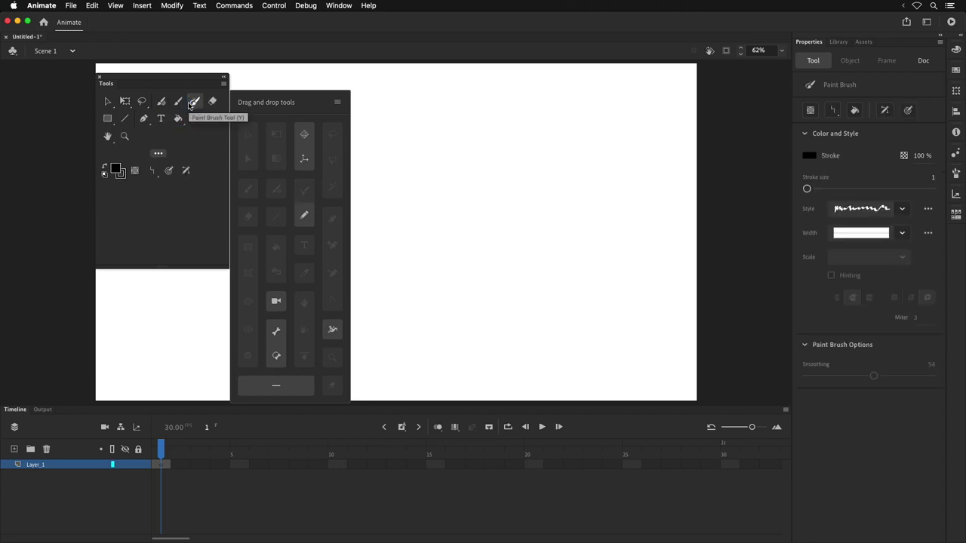
{"action": "left_click_drag", "start_coordinate": [306, 220], "coordinate": [205, 106]}
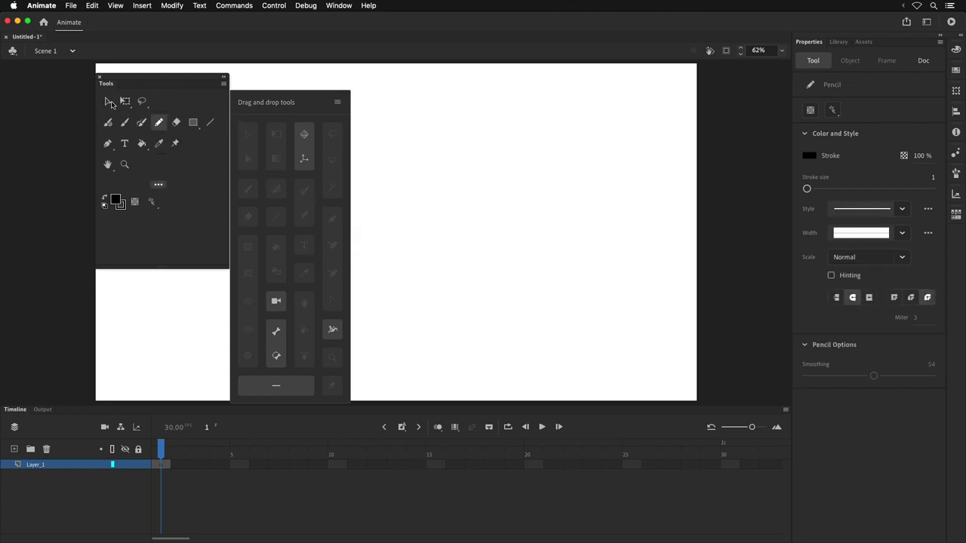
Separate the Subselection Tool from the Selection Tool group and place it in its own slot beside it
{"action": "left_click", "coordinate": [109, 102]}
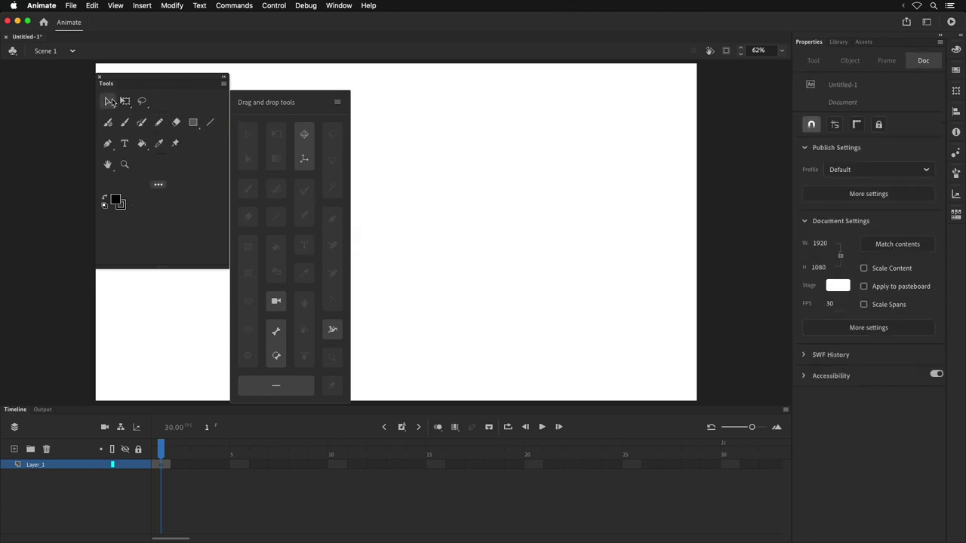
{"action": "left_click", "coordinate": [111, 104]}
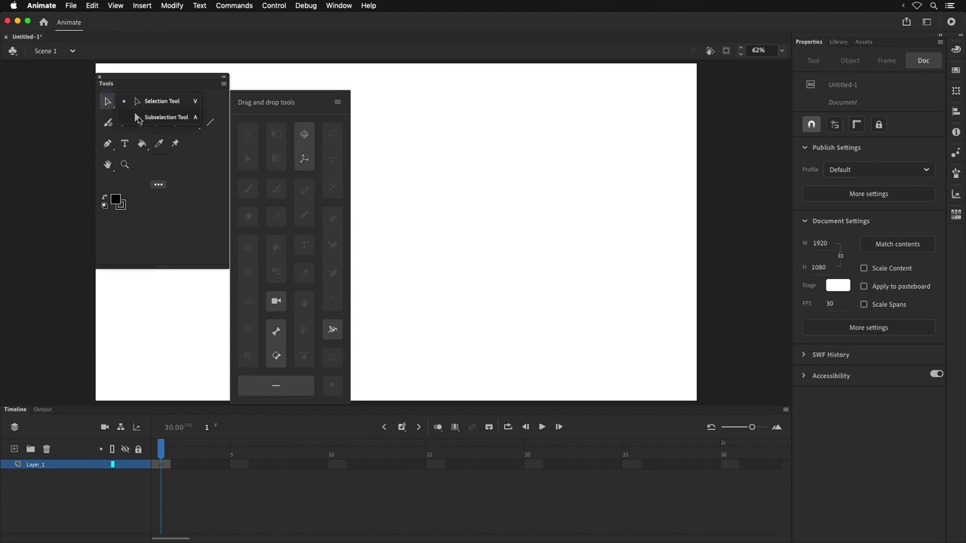
{"action": "left_click", "coordinate": [138, 119]}
{"action": "left_click", "coordinate": [109, 103]}
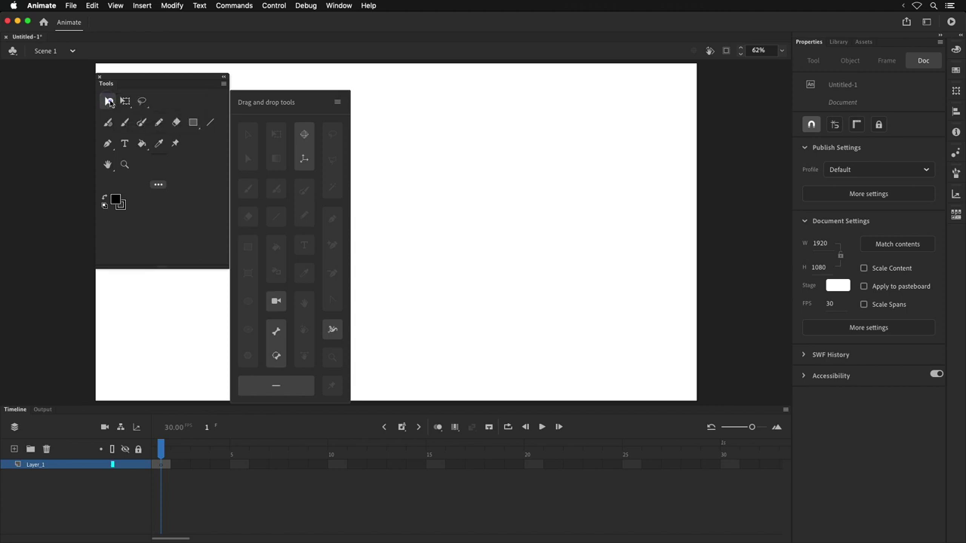
{"action": "left_click_drag", "start_coordinate": [121, 102], "coordinate": [125, 102]}
Separate the Gradient Transform Tool from the Free Transform group and place it in its own slot beside it
{"action": "left_click", "coordinate": [144, 102]}
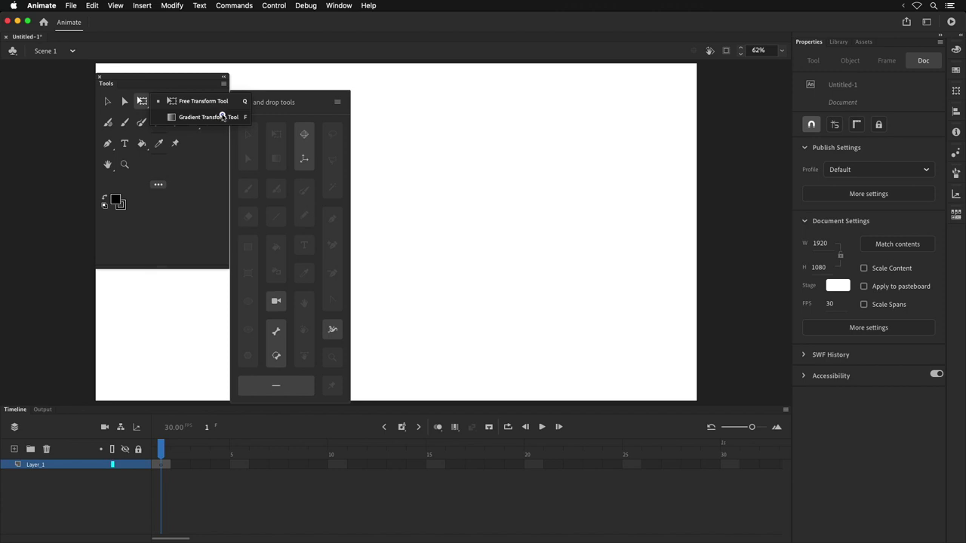
{"action": "left_click", "coordinate": [221, 117]}
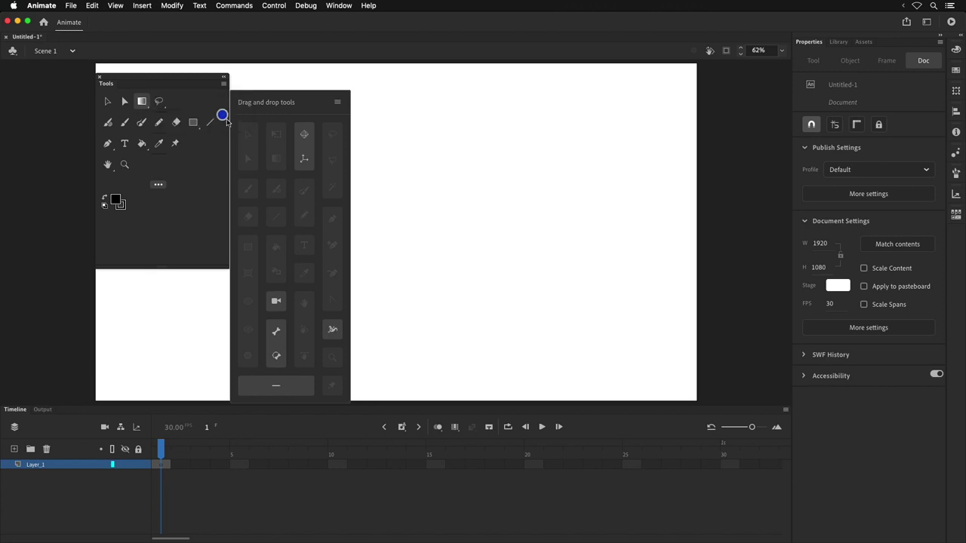
{"action": "mouse_move", "coordinate": [144, 102]}
{"action": "left_mouse_down"}
{"action": "mouse_move", "coordinate": [156, 113]}
{"action": "mouse_move", "coordinate": [155, 101]}
{"action": "left_mouse_up"}
Check the tools grouped under the Lasso Tool and close the Drag and drop tools palette
{"action": "left_click", "coordinate": [176, 102]}
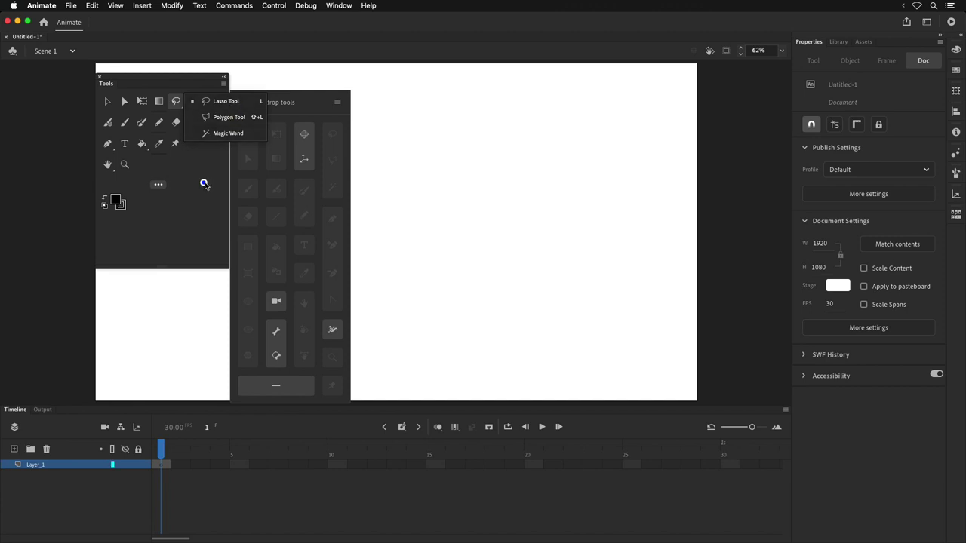
{"action": "left_click", "coordinate": [191, 171]}
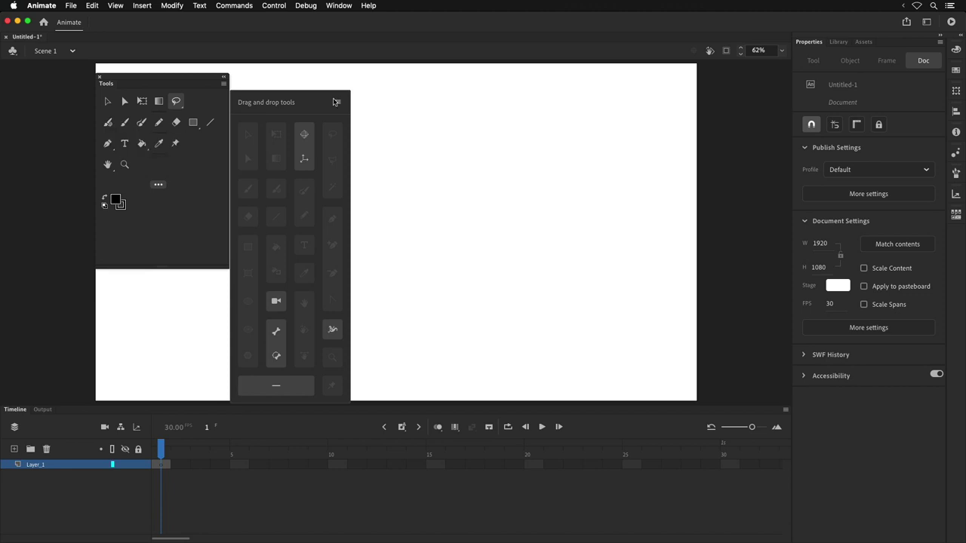
{"action": "left_click", "coordinate": [338, 102]}
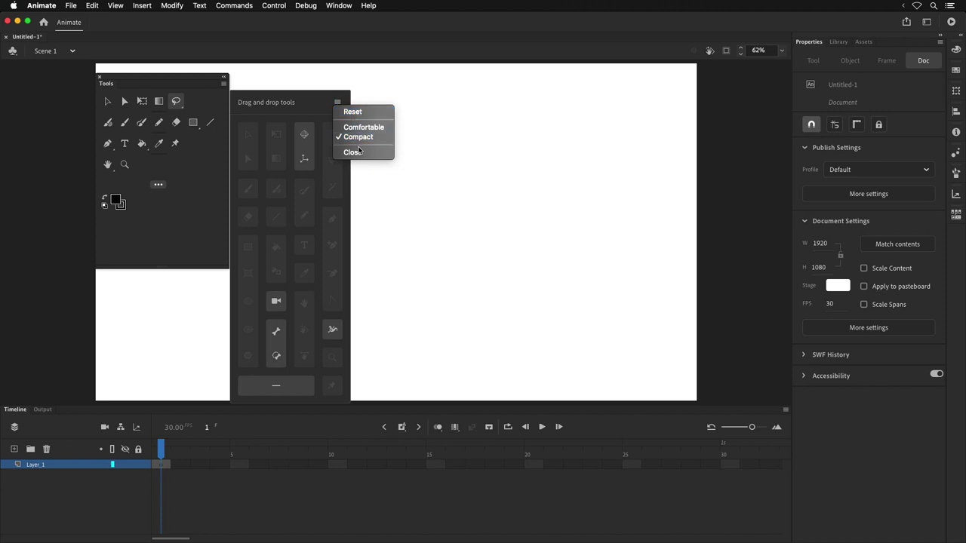
{"action": "left_click", "coordinate": [356, 152]}
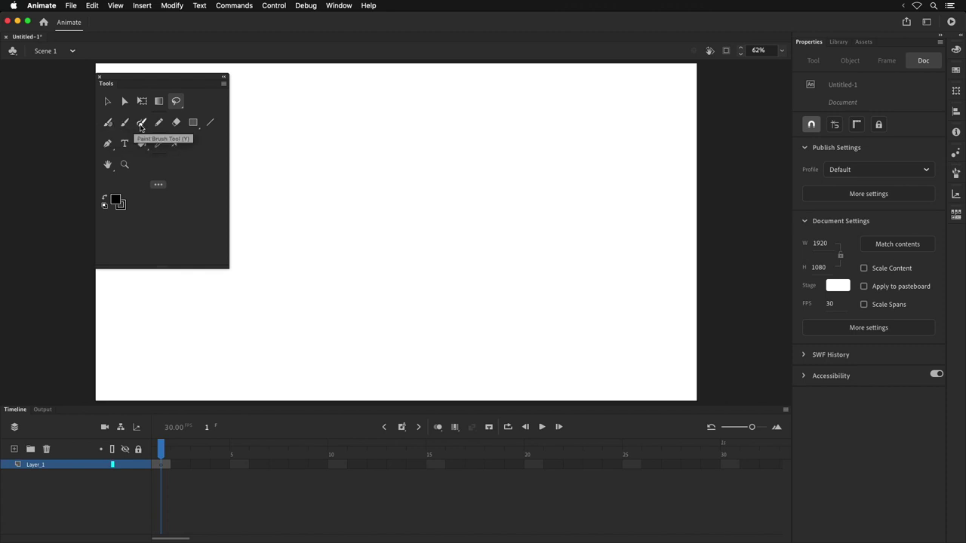
Examine which tools are grouped under the Rectangle Tool and the Paint Bucket Tool
{"action": "left_click", "coordinate": [194, 122]}
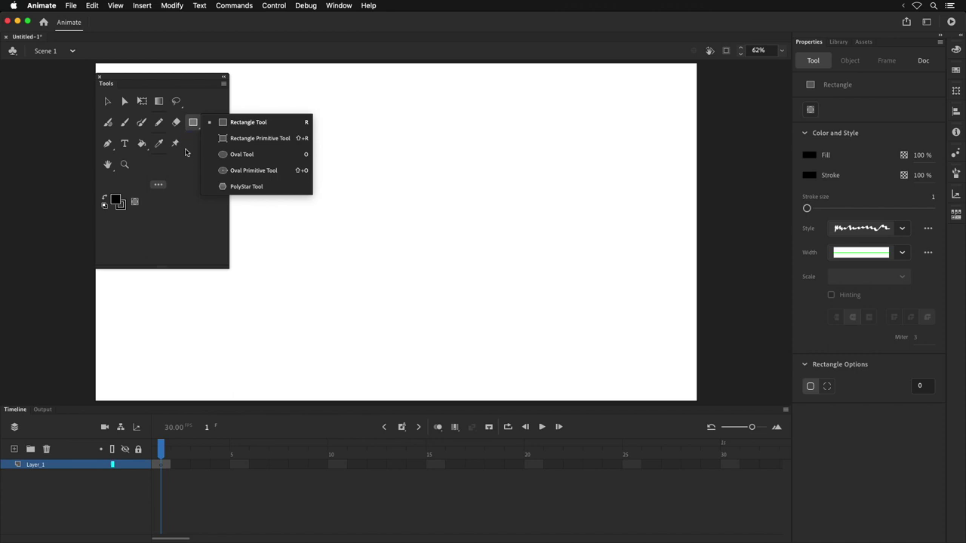
{"action": "left_click", "coordinate": [190, 160]}
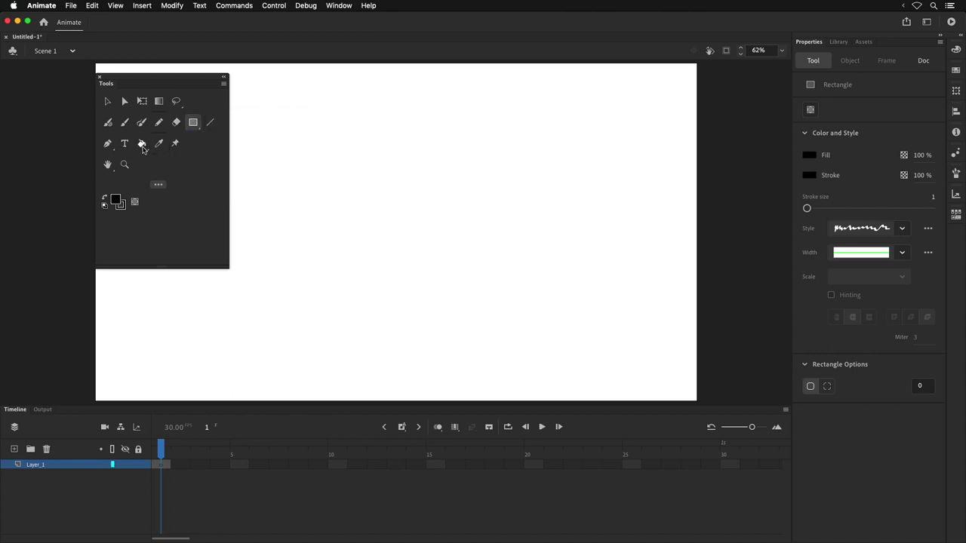
{"action": "left_click", "coordinate": [144, 146]}
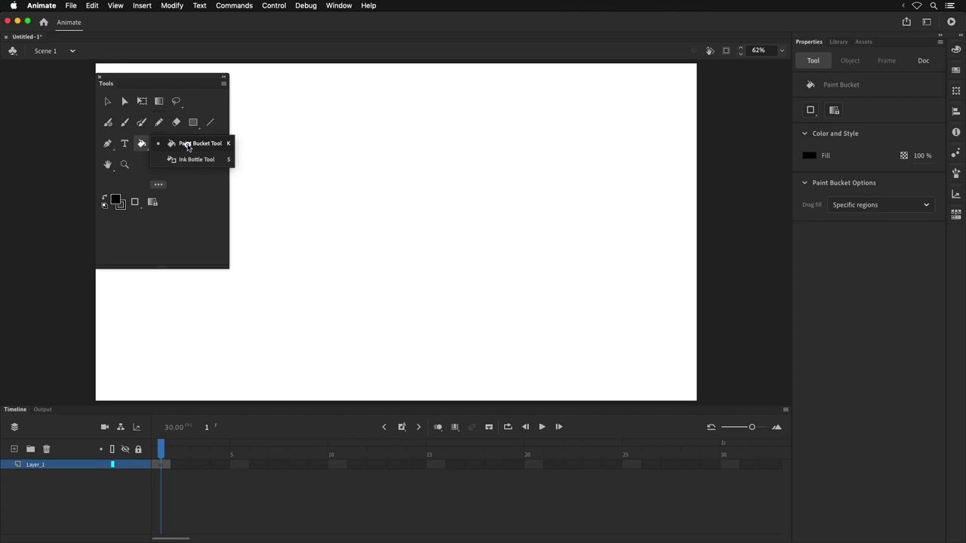
{"action": "left_click", "coordinate": [187, 146]}
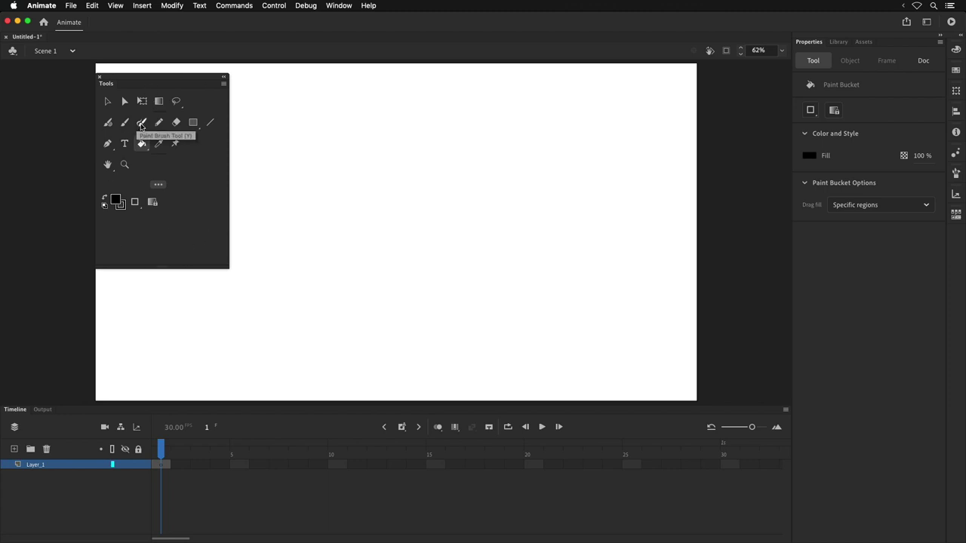
Activate the Paint Brush Tool and review its stroke style list and Paint Brush Options, leaving the stroke style unedited
{"action": "left_click", "coordinate": [141, 123]}
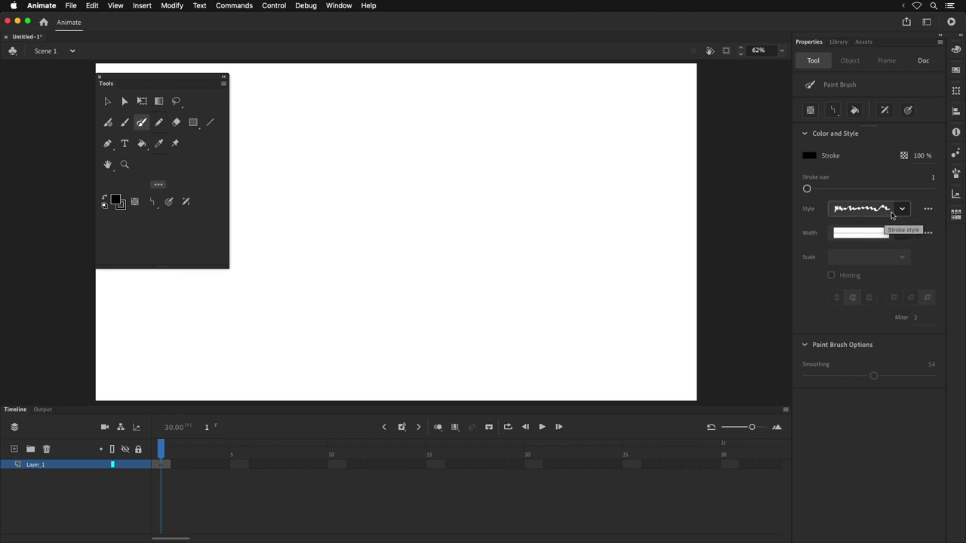
{"action": "left_click", "coordinate": [901, 214]}
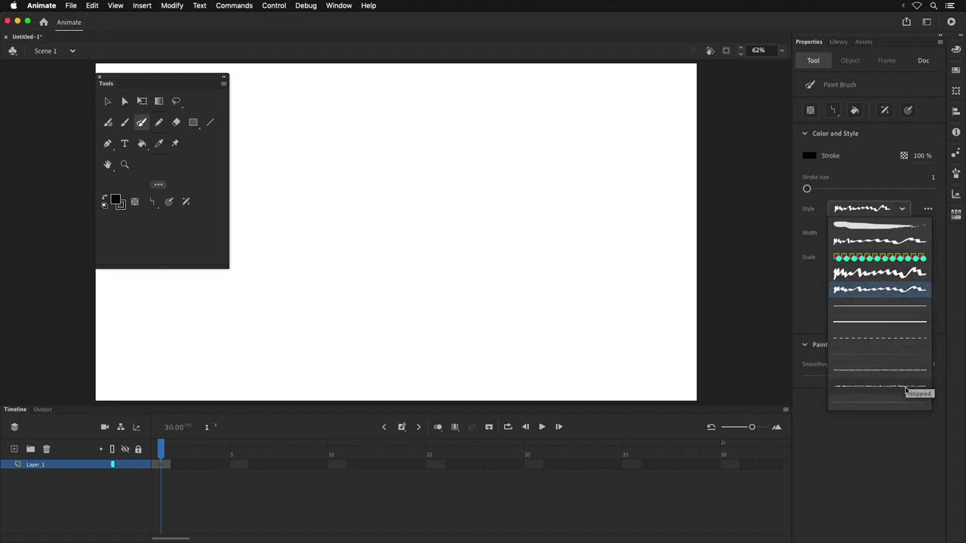
{"action": "left_click", "coordinate": [928, 209]}
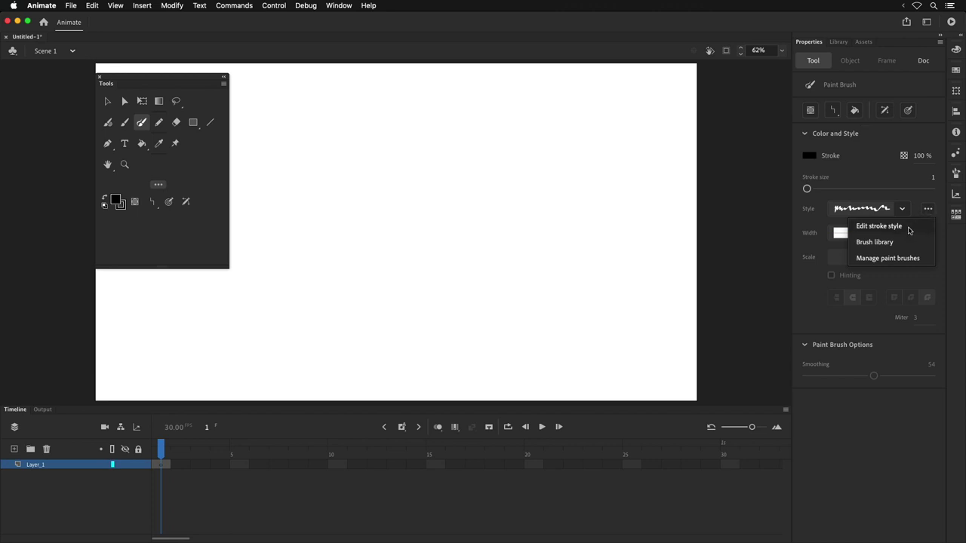
{"action": "left_click", "coordinate": [911, 226]}
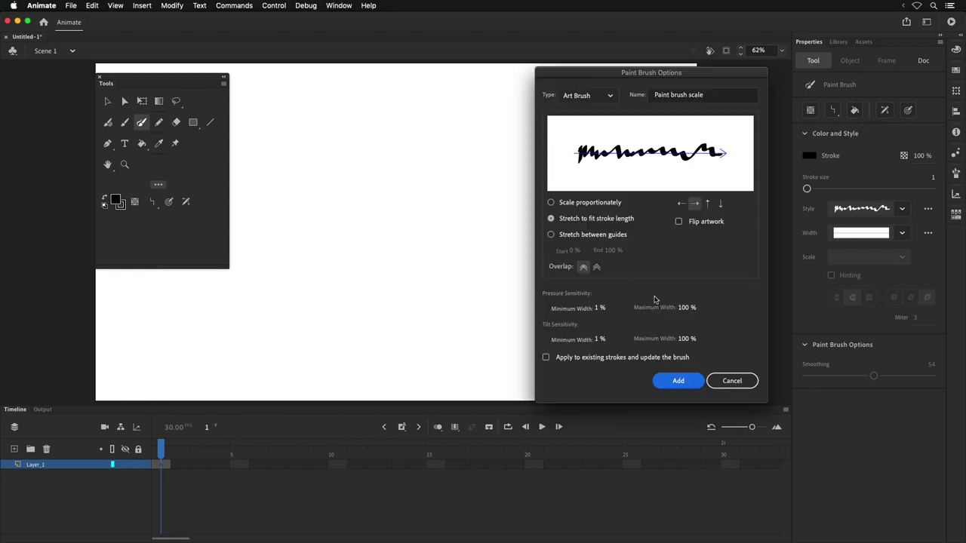
{"action": "left_click", "coordinate": [732, 381]}
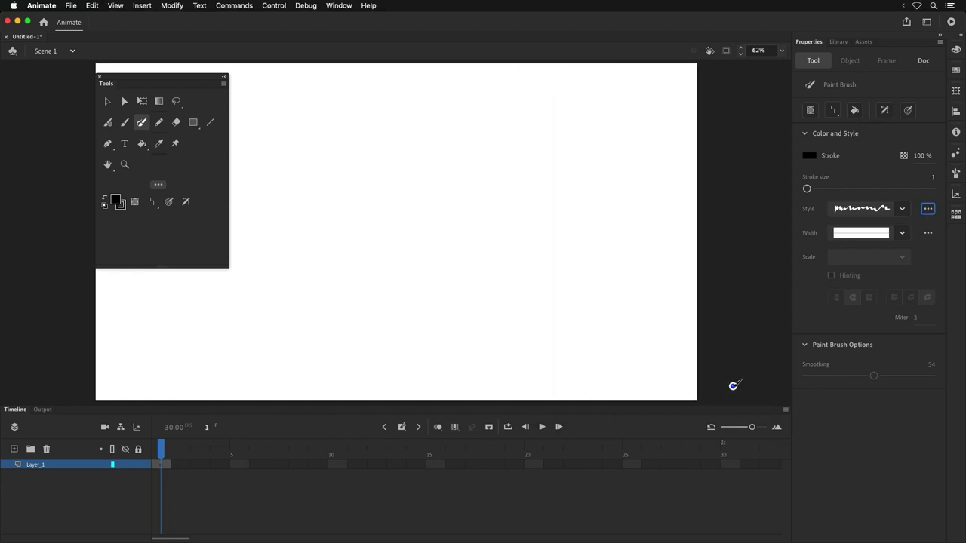
Review the document's paint brushes and the management options available for the Paint brush scale brush
{"action": "left_click", "coordinate": [928, 209]}
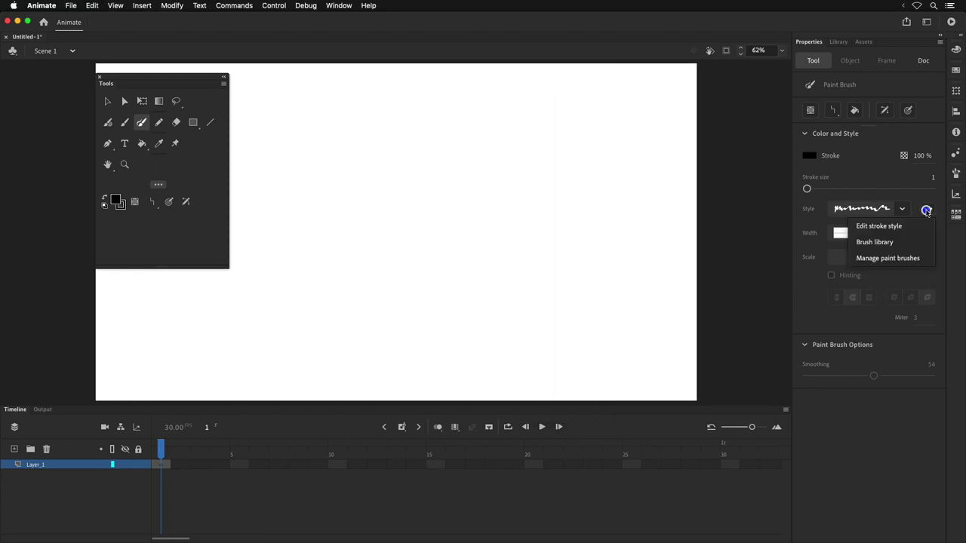
{"action": "left_click", "coordinate": [921, 258]}
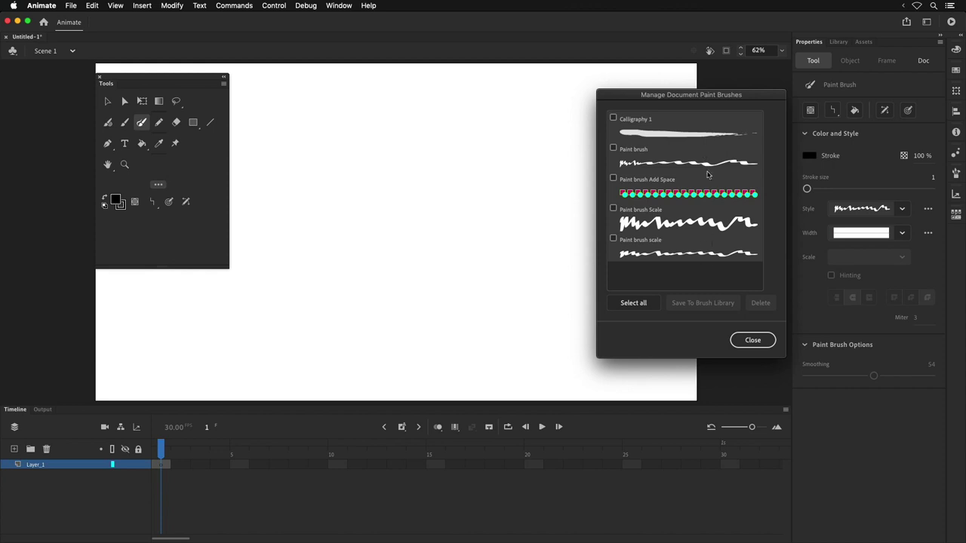
{"action": "left_click", "coordinate": [613, 239]}
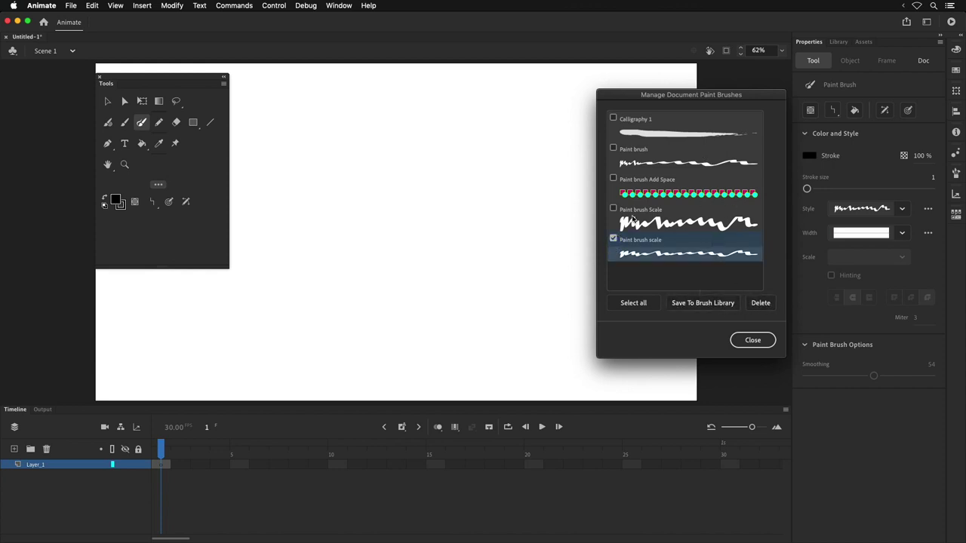
{"action": "left_click", "coordinate": [613, 240]}
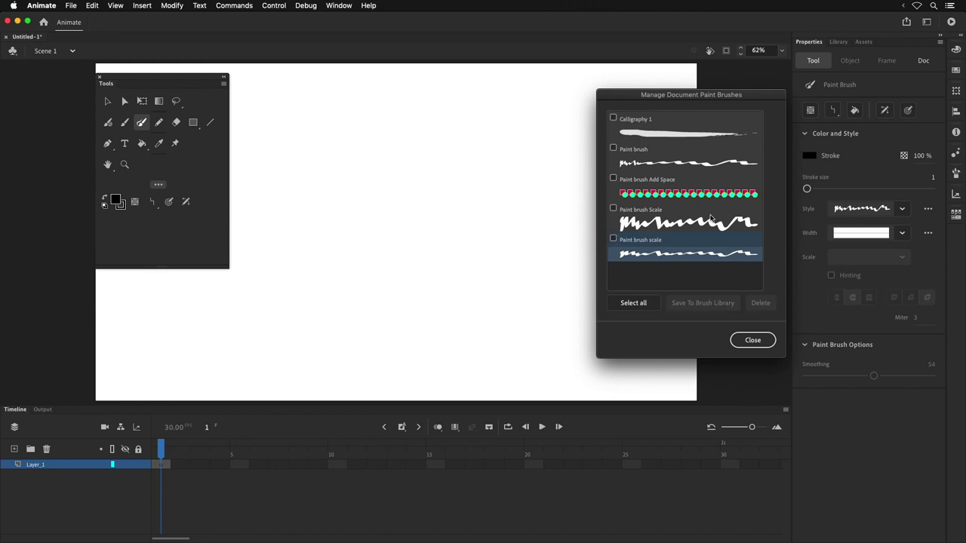
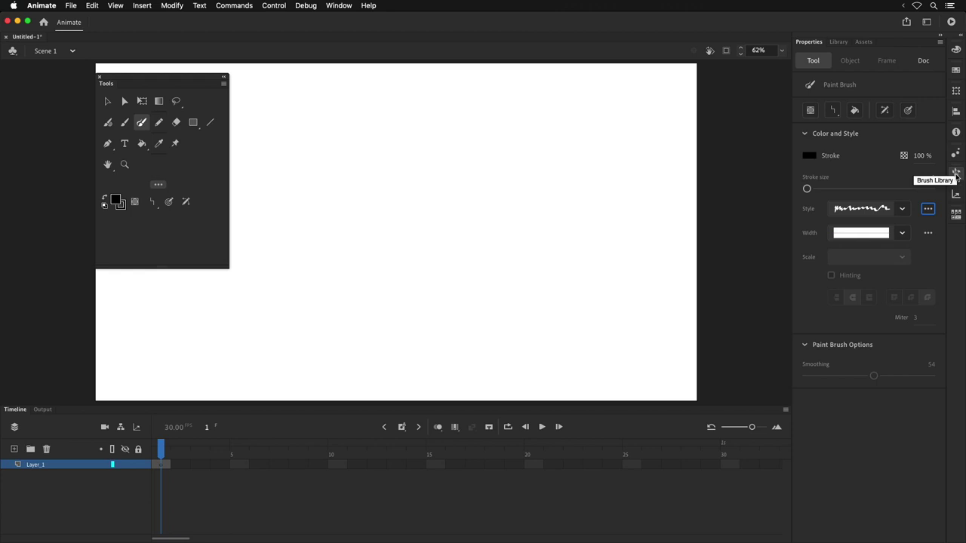
Add the Calligraphy 1 brush from the Brush Library's Artistic Ink category to the document as the Paint Brush stroke style
{"action": "left_click", "coordinate": [340, 5]}
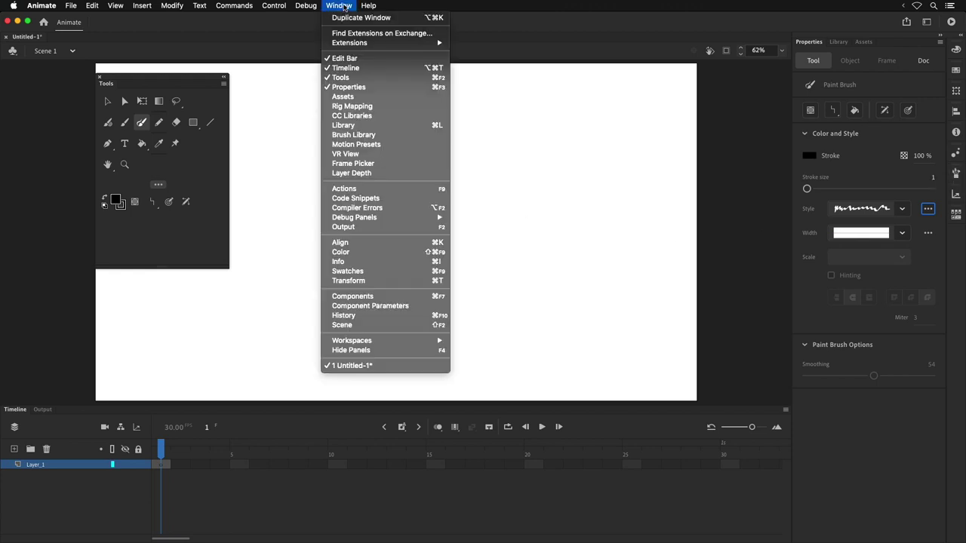
{"action": "left_click", "coordinate": [374, 135]}
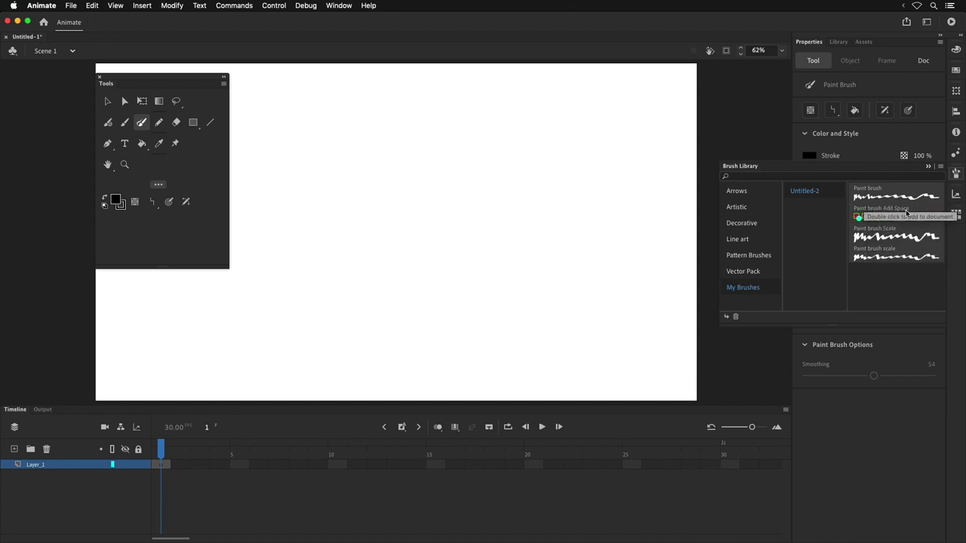
{"action": "left_click", "coordinate": [751, 207]}
{"action": "left_click", "coordinate": [815, 210]}
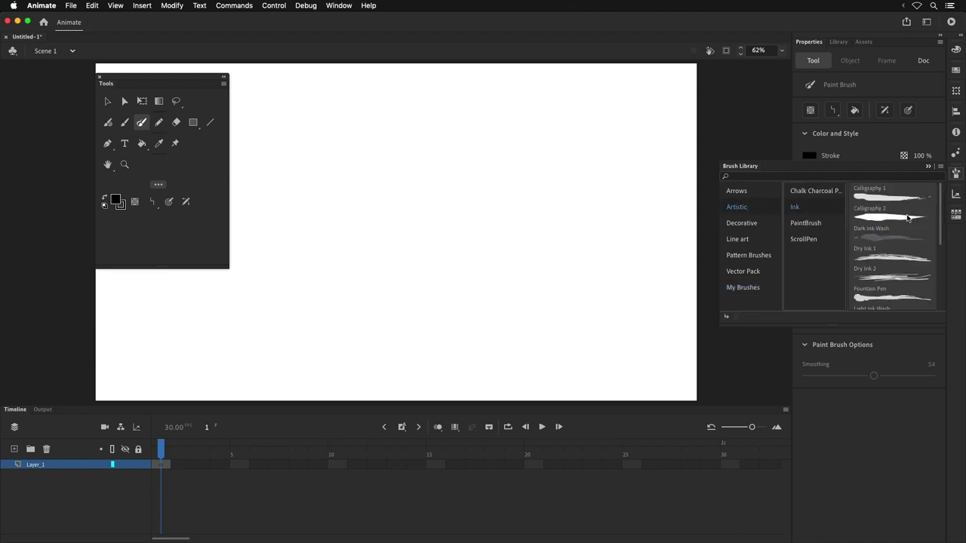
{"action": "left_click", "coordinate": [893, 200]}
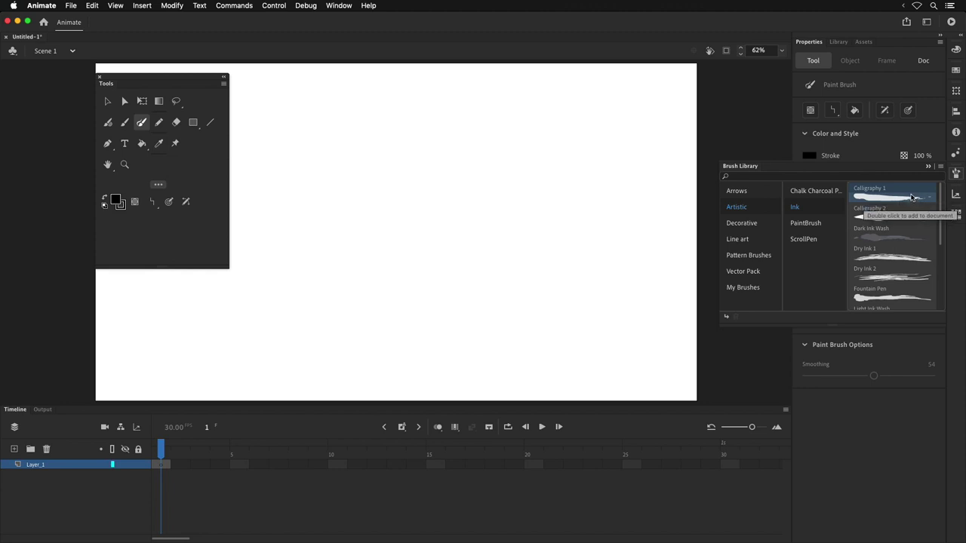
{"action": "double_click", "coordinate": [912, 197]}
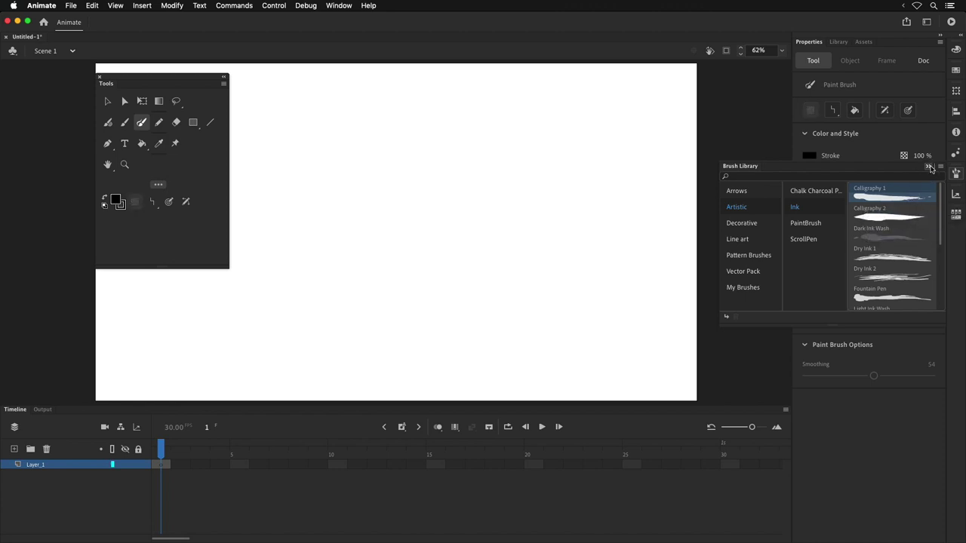
{"action": "left_click", "coordinate": [928, 166]}
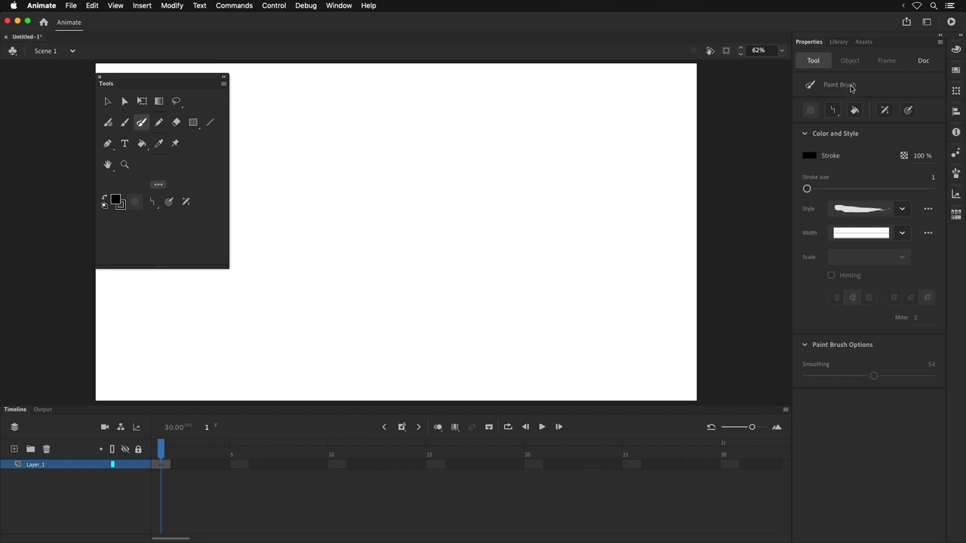
Compare the options of the Fluid Brush, Classic Brush, Paint Brush and Pencil tools, and review the Pencil's stroke style list
{"action": "left_click", "coordinate": [107, 122]}
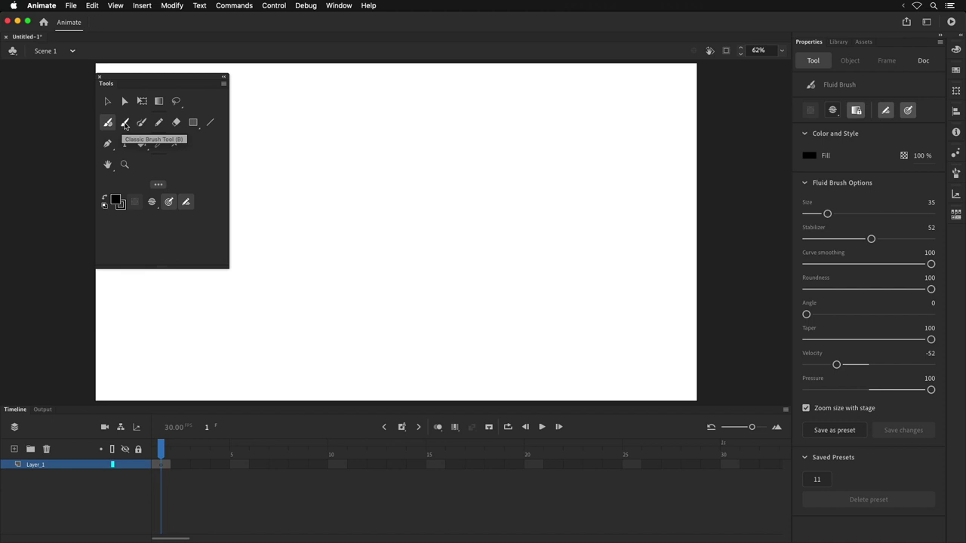
{"action": "left_click", "coordinate": [125, 125]}
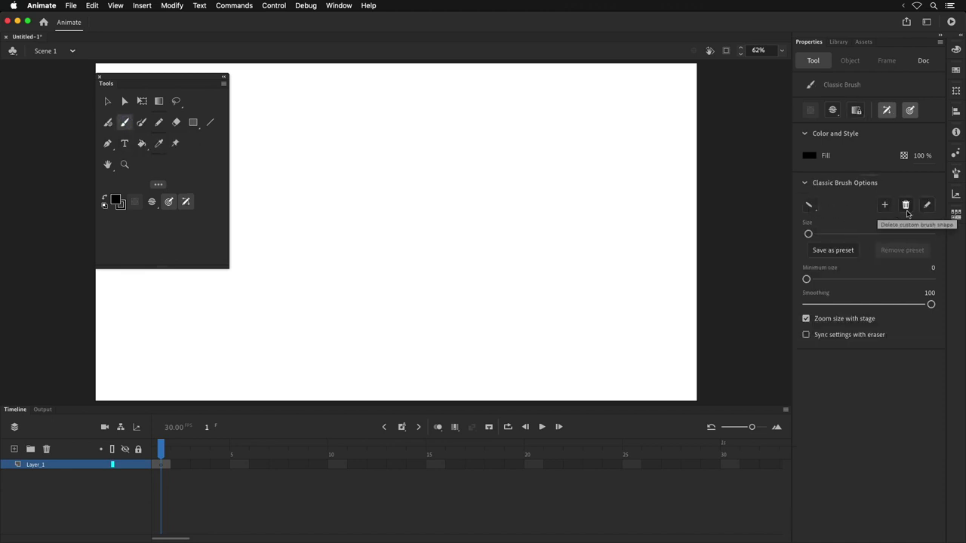
{"action": "left_click", "coordinate": [142, 123]}
{"action": "left_click", "coordinate": [160, 122]}
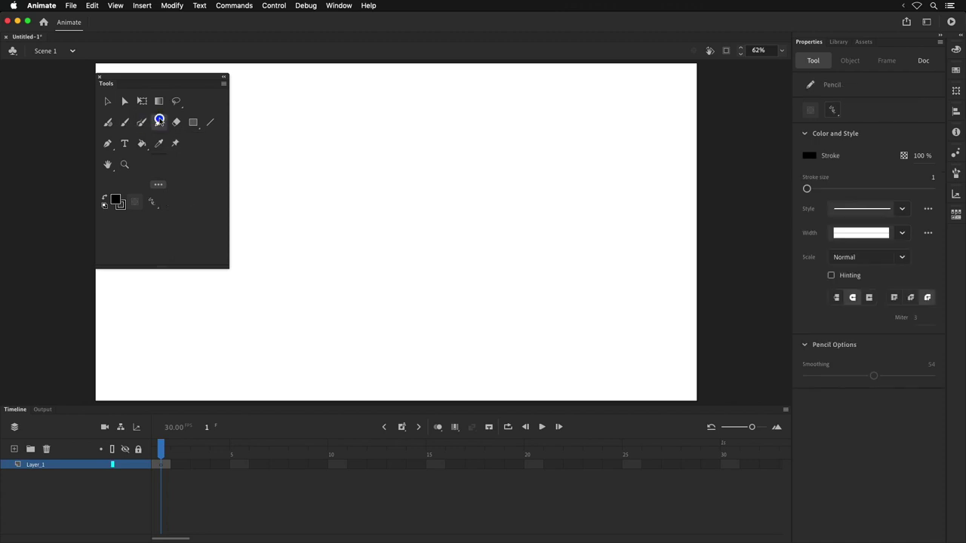
{"action": "left_click", "coordinate": [900, 209]}
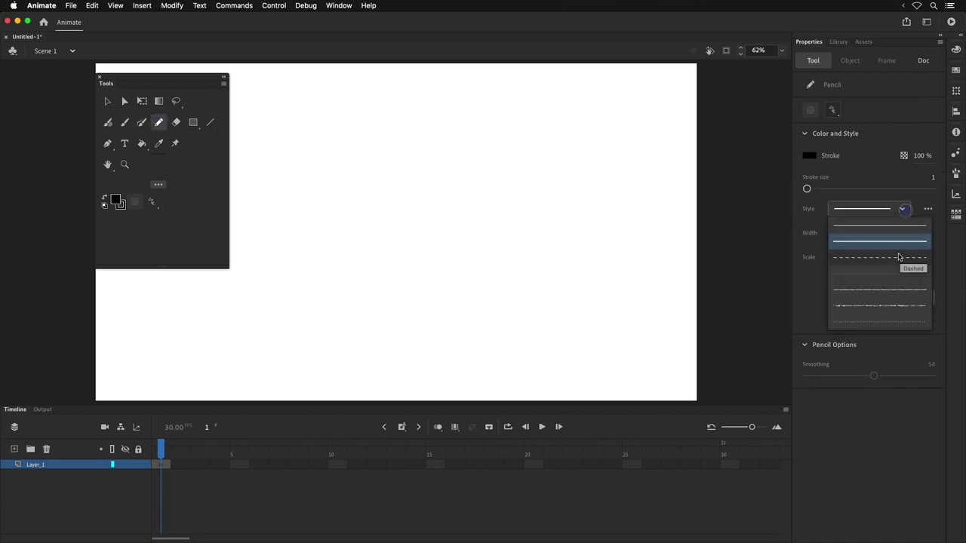
{"action": "left_click", "coordinate": [894, 214]}
Draw several thin curved strokes on the stage with the Paint Brush Tool in the Calligraphy 1 style
{"action": "key", "text": "super+1"}
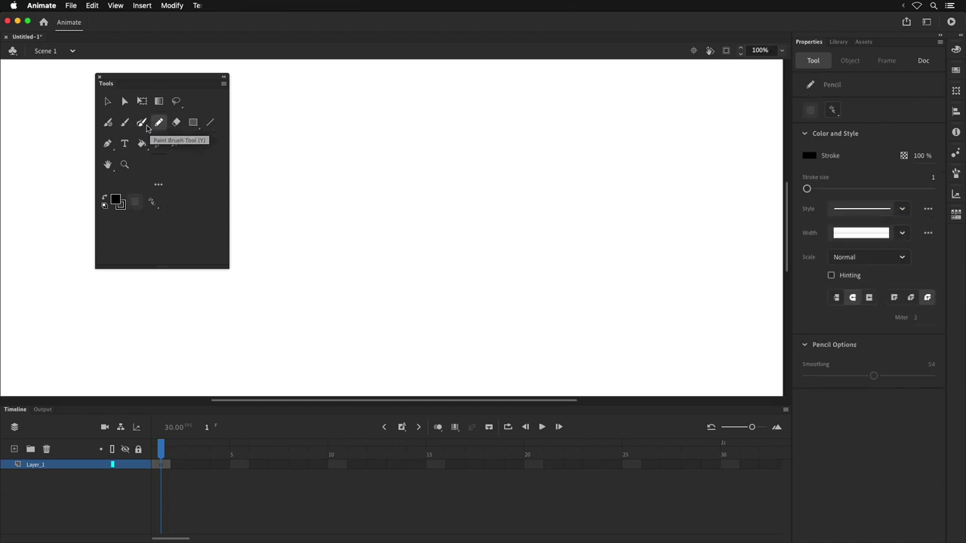
{"action": "left_click", "coordinate": [145, 125]}
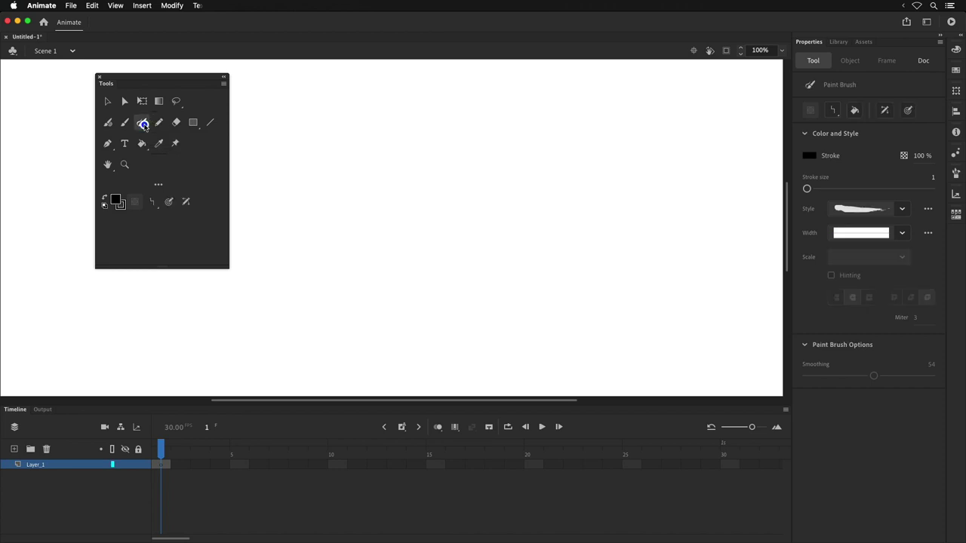
{"action": "left_click", "coordinate": [902, 214]}
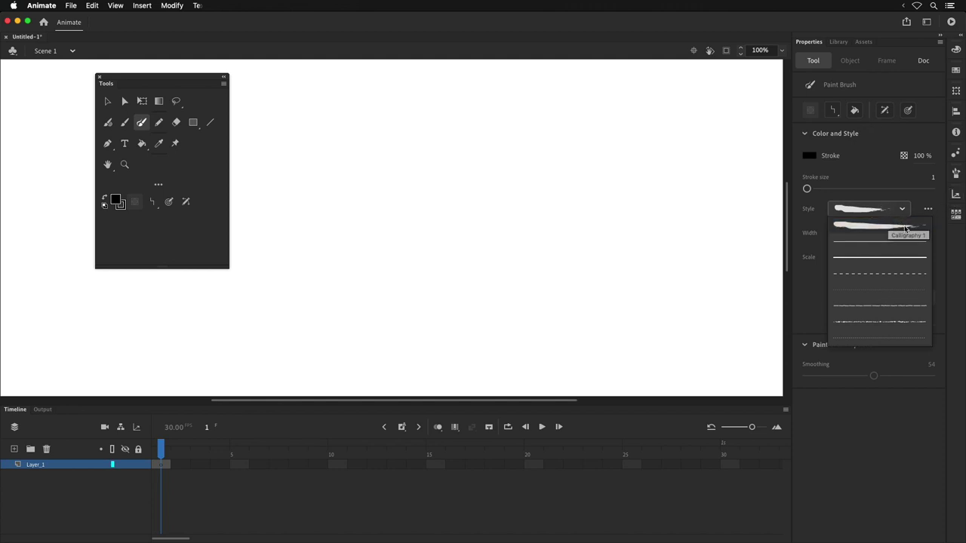
{"action": "mouse_move", "coordinate": [378, 145]}
{"action": "left_mouse_down"}
{"action": "mouse_move", "coordinate": [345, 175]}
{"action": "mouse_move", "coordinate": [379, 293]}
{"action": "left_mouse_up"}
{"action": "mouse_move", "coordinate": [391, 138]}
{"action": "left_mouse_down"}
{"action": "mouse_move", "coordinate": [378, 268]}
{"action": "mouse_move", "coordinate": [394, 137]}
{"action": "mouse_move", "coordinate": [420, 278]}
{"action": "mouse_move", "coordinate": [381, 183]}
{"action": "mouse_move", "coordinate": [427, 248]}
{"action": "left_mouse_up"}
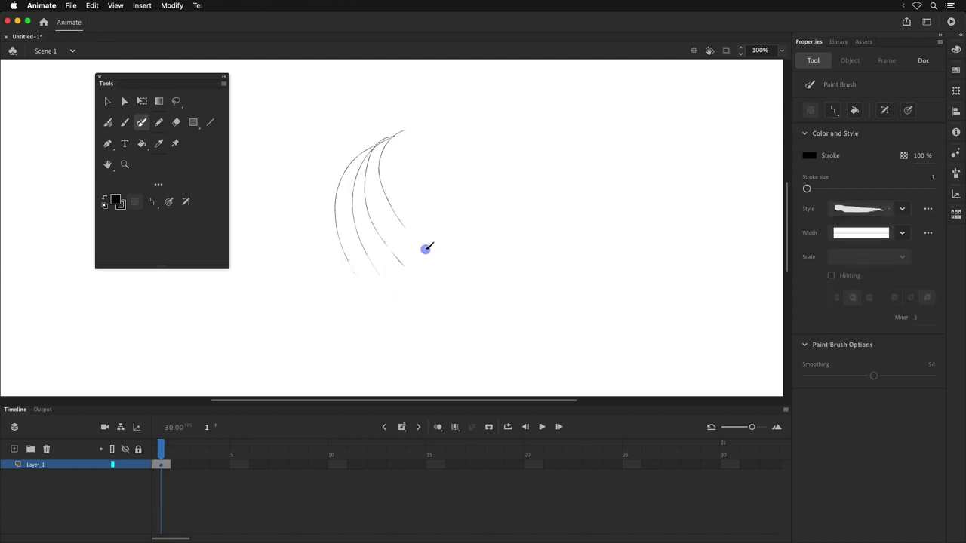
Add Brush 3 from the Brush Library's Artistic PaintBrush category to the document as the Paint Brush stroke style
{"action": "left_click", "coordinate": [928, 209]}
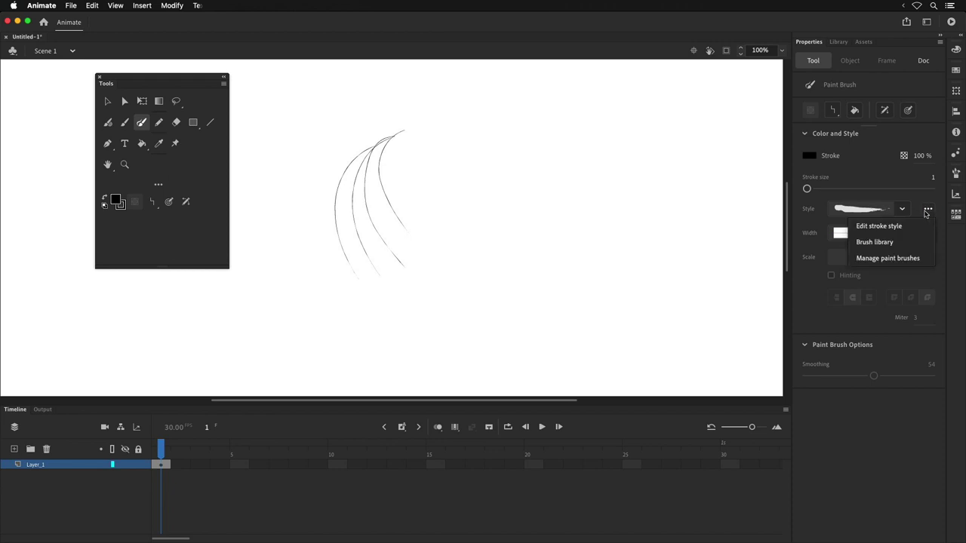
{"action": "left_click", "coordinate": [908, 243]}
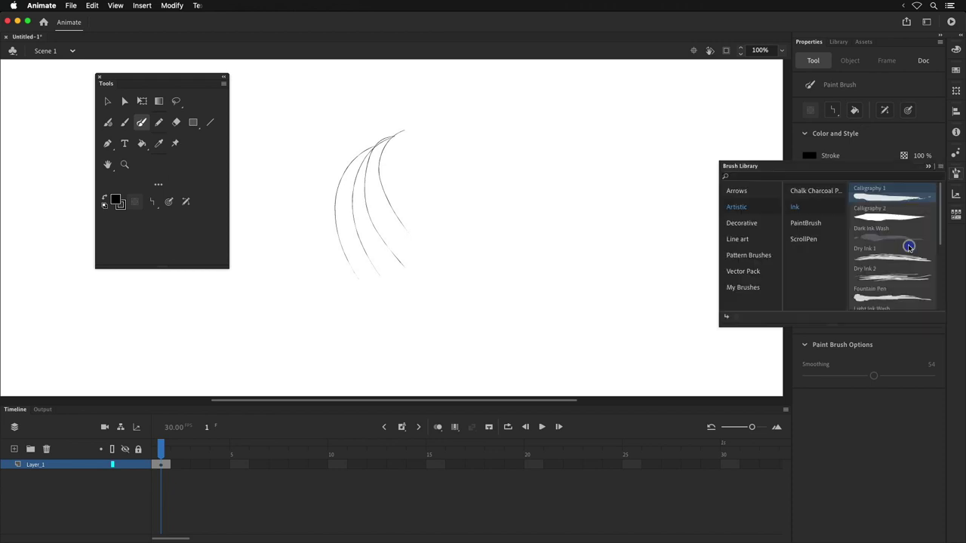
{"action": "left_click", "coordinate": [810, 222]}
{"action": "left_click", "coordinate": [895, 240]}
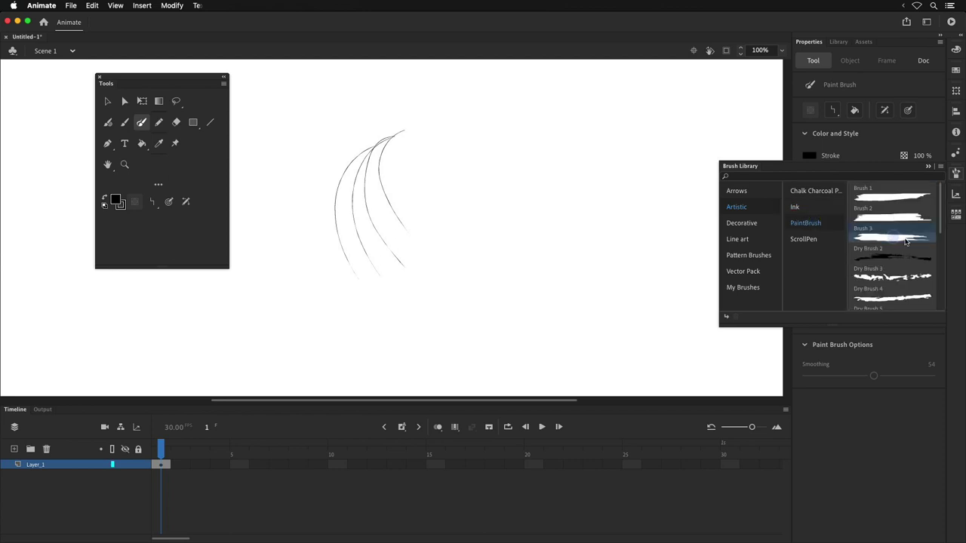
{"action": "left_click", "coordinate": [902, 239]}
{"action": "left_click", "coordinate": [930, 168]}
Switch the Paint Brush stroke style to Calligraphy 1 and back to Brush 3
{"action": "left_click", "coordinate": [902, 209]}
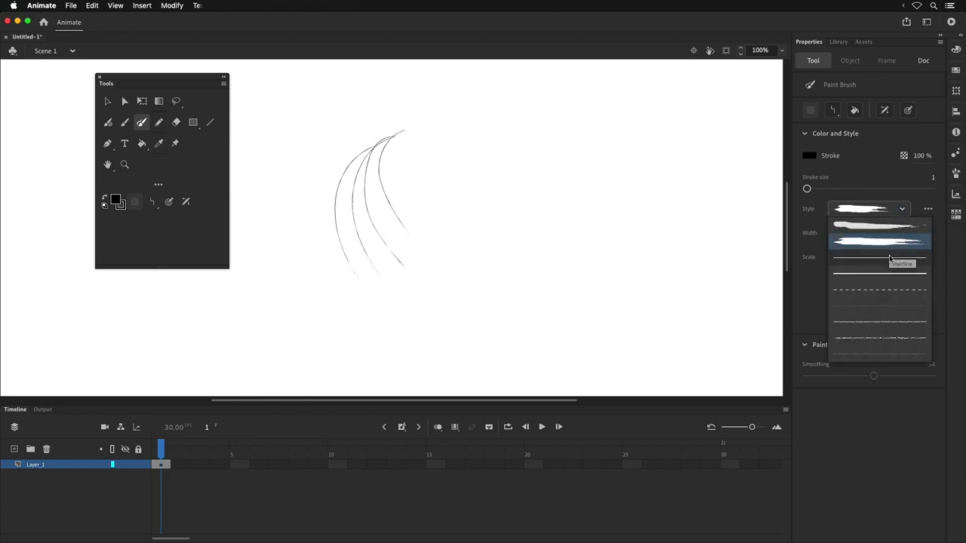
{"action": "left_click", "coordinate": [894, 226]}
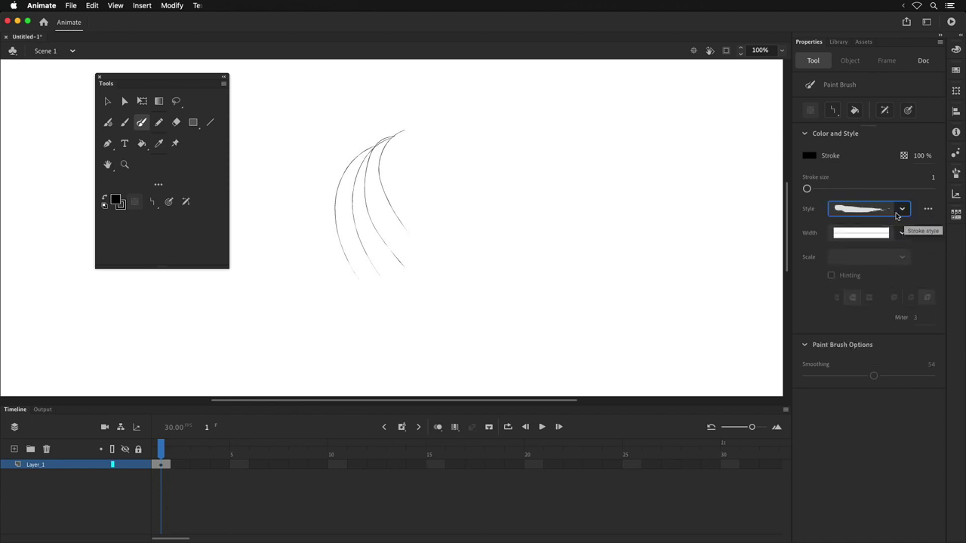
{"action": "left_click", "coordinate": [901, 234]}
{"action": "left_click", "coordinate": [901, 239]}
{"action": "left_click", "coordinate": [902, 209]}
{"action": "left_click", "coordinate": [898, 235]}
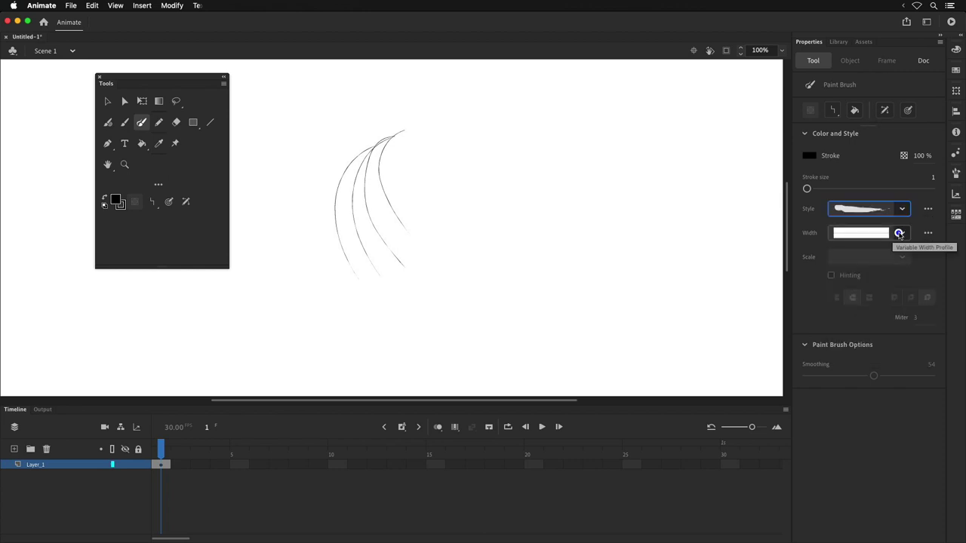
Set the stroke size to 17 and paint seven Brush 3 strokes across the middle and right of the stage
{"action": "left_click_drag", "start_coordinate": [807, 189], "coordinate": [819, 190]}
{"action": "mouse_move", "coordinate": [522, 132]}
{"action": "left_mouse_down"}
{"action": "mouse_move", "coordinate": [483, 162]}
{"action": "mouse_move", "coordinate": [492, 270]}
{"action": "left_mouse_up"}
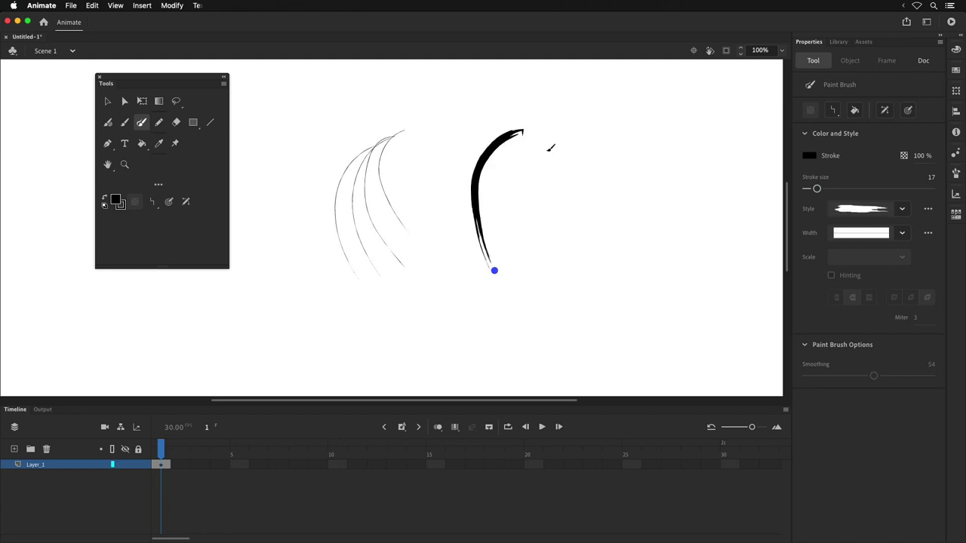
{"action": "mouse_move", "coordinate": [556, 135]}
{"action": "left_mouse_down"}
{"action": "mouse_move", "coordinate": [510, 220]}
{"action": "mouse_move", "coordinate": [526, 270]}
{"action": "left_mouse_up"}
{"action": "mouse_move", "coordinate": [570, 303]}
{"action": "left_mouse_down"}
{"action": "mouse_move", "coordinate": [662, 115]}
{"action": "mouse_move", "coordinate": [684, 103]}
{"action": "left_mouse_up"}
{"action": "left_click_drag", "start_coordinate": [620, 283], "coordinate": [660, 214]}
{"action": "left_click_drag", "start_coordinate": [654, 294], "coordinate": [710, 182]}
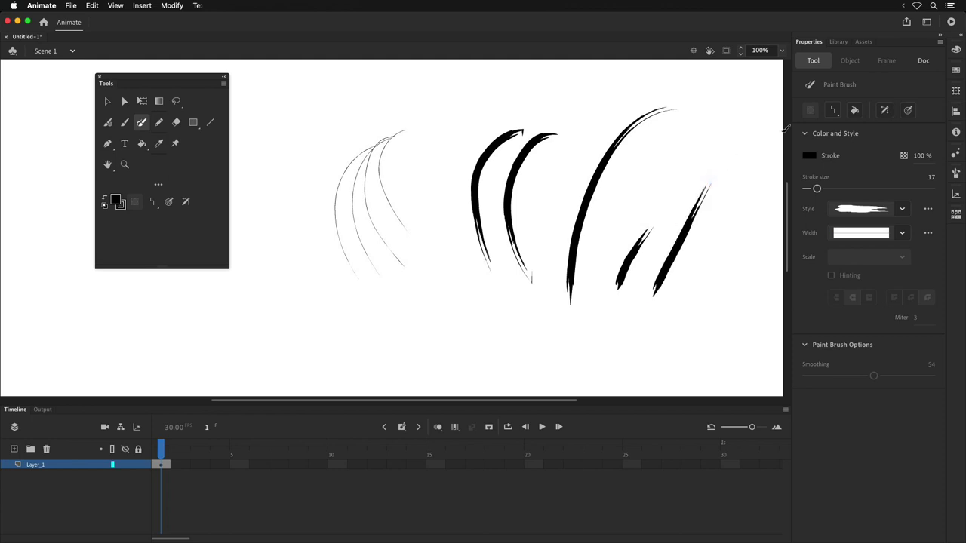
{"action": "left_click_drag", "start_coordinate": [674, 341], "coordinate": [753, 205]}
{"action": "mouse_move", "coordinate": [483, 361]}
{"action": "left_mouse_down"}
{"action": "mouse_move", "coordinate": [479, 324]}
{"action": "mouse_move", "coordinate": [537, 214]}
{"action": "left_mouse_up"}
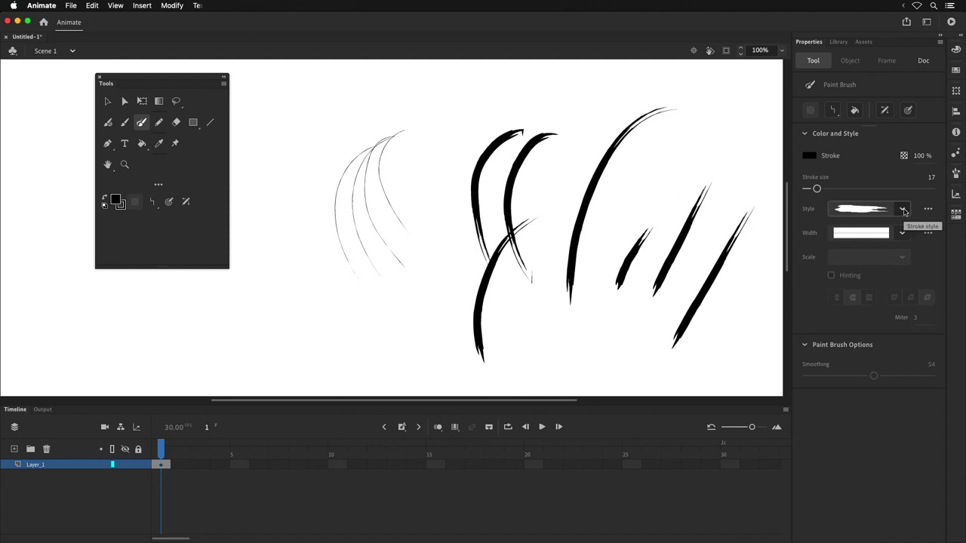
Try the Paint Brush's tilt and pressure options, leaving the stroke width Pressure Sensitive
{"action": "left_click", "coordinate": [885, 111]}
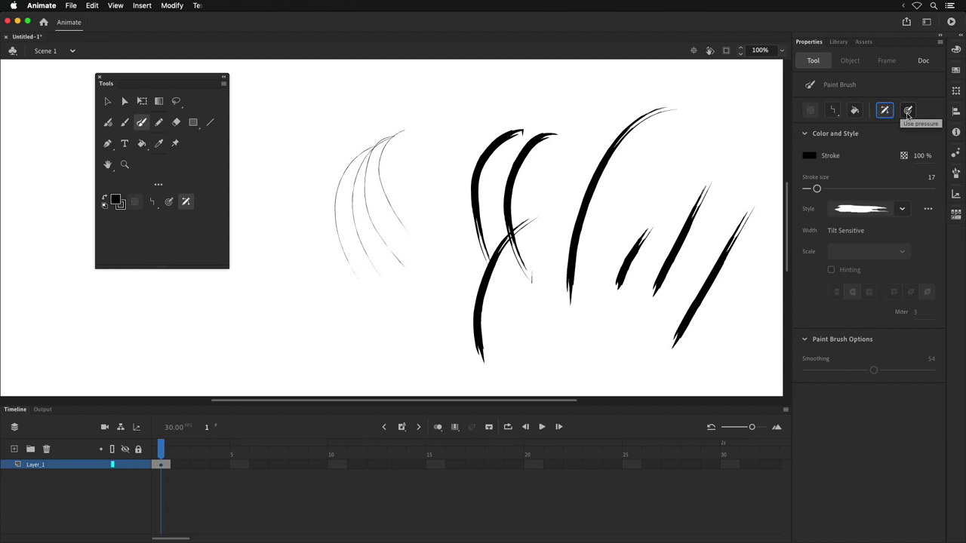
{"action": "left_click", "coordinate": [909, 112]}
{"action": "left_click", "coordinate": [909, 112]}
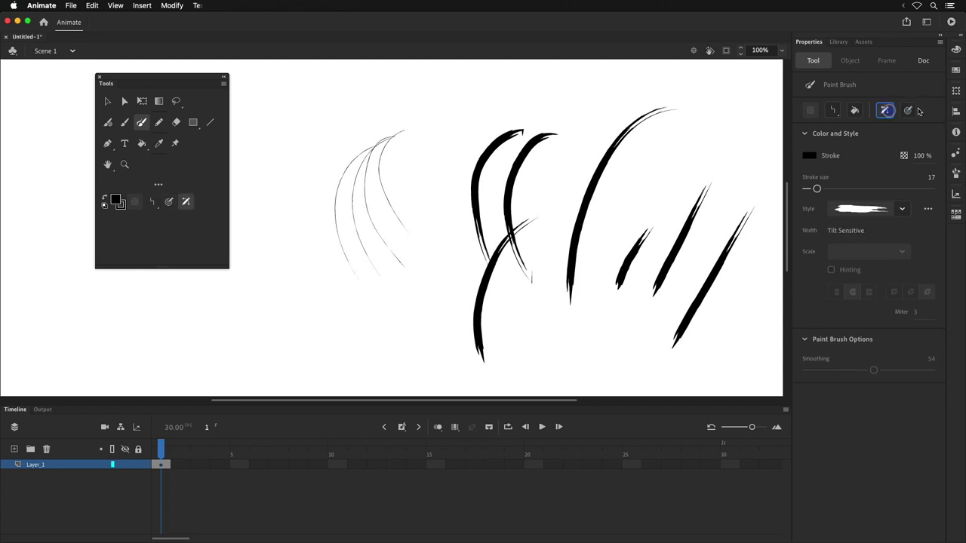
{"action": "left_click", "coordinate": [909, 112]}
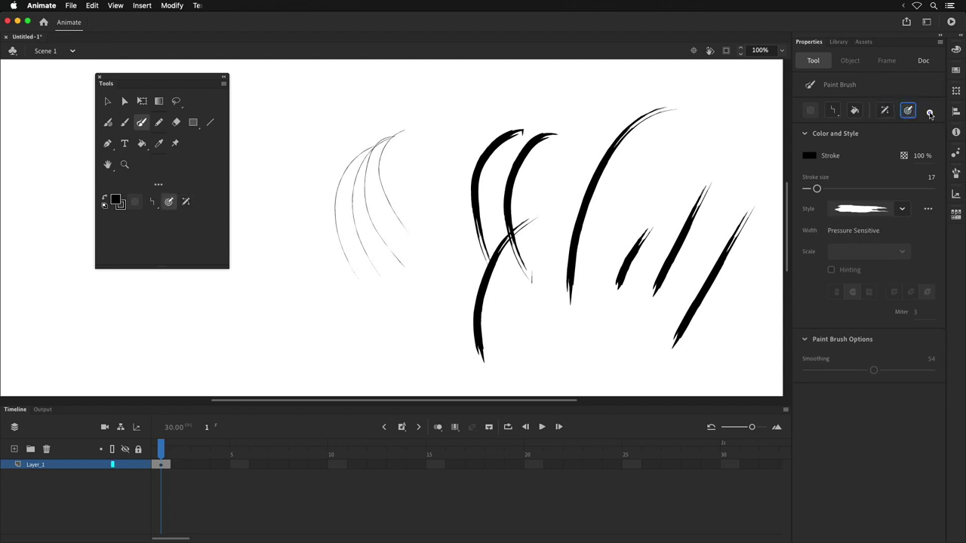
{"action": "left_click", "coordinate": [884, 112]}
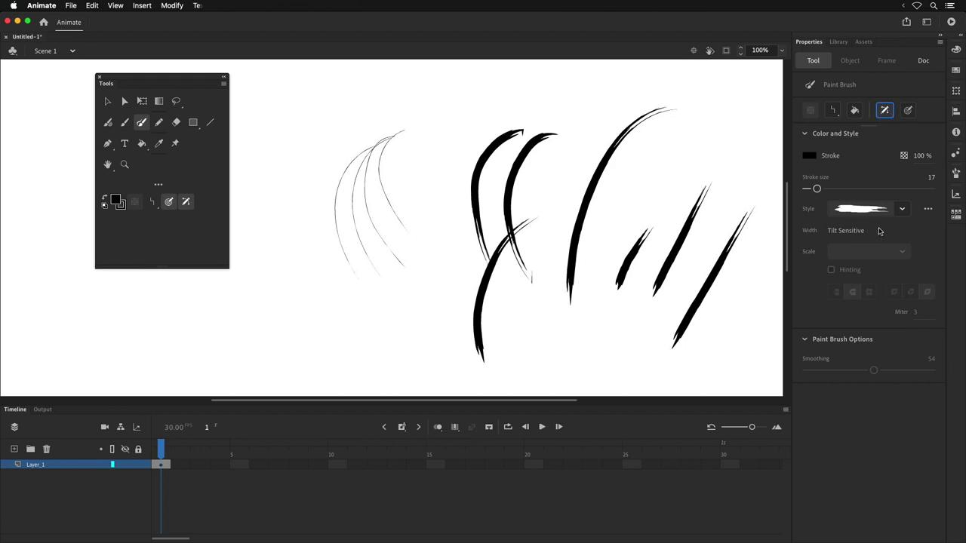
{"action": "left_click", "coordinate": [908, 112]}
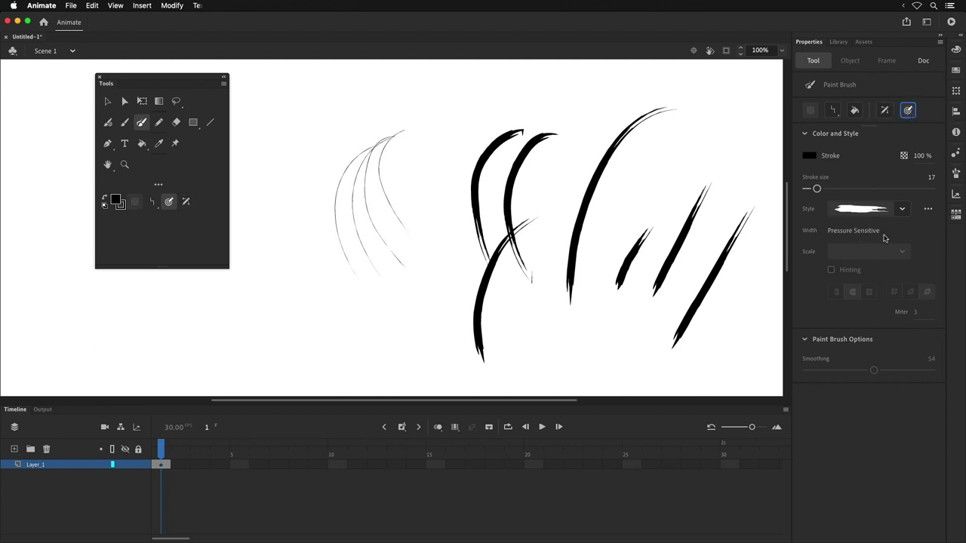
Paint several pressure-sensitive Brush 3 strokes over and beside the thin calligraphy curves
{"action": "mouse_move", "coordinate": [455, 157]}
{"action": "left_mouse_down"}
{"action": "mouse_move", "coordinate": [426, 202]}
{"action": "mouse_move", "coordinate": [422, 276]}
{"action": "left_mouse_up"}
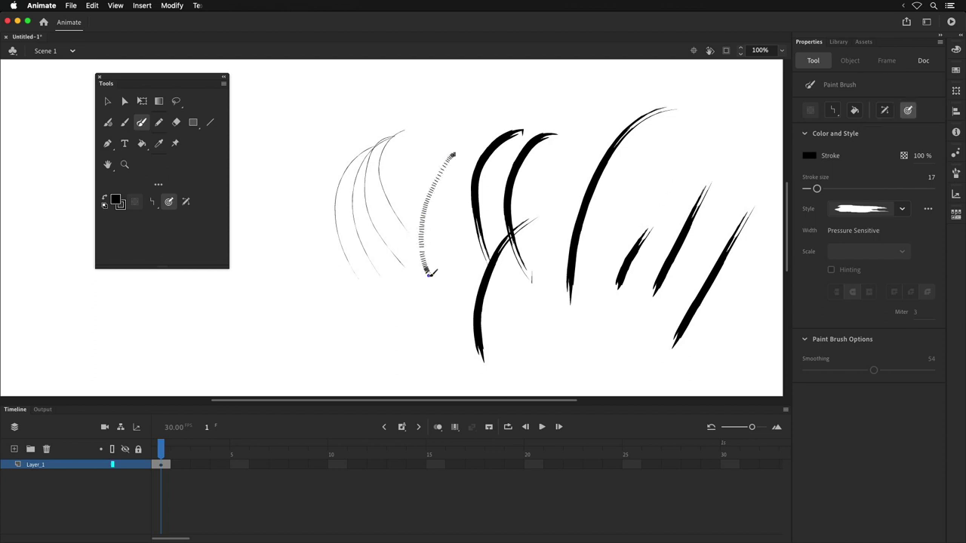
{"action": "mouse_move", "coordinate": [426, 128]}
{"action": "left_mouse_down"}
{"action": "mouse_move", "coordinate": [390, 268]}
{"action": "mouse_move", "coordinate": [401, 319]}
{"action": "left_mouse_up"}
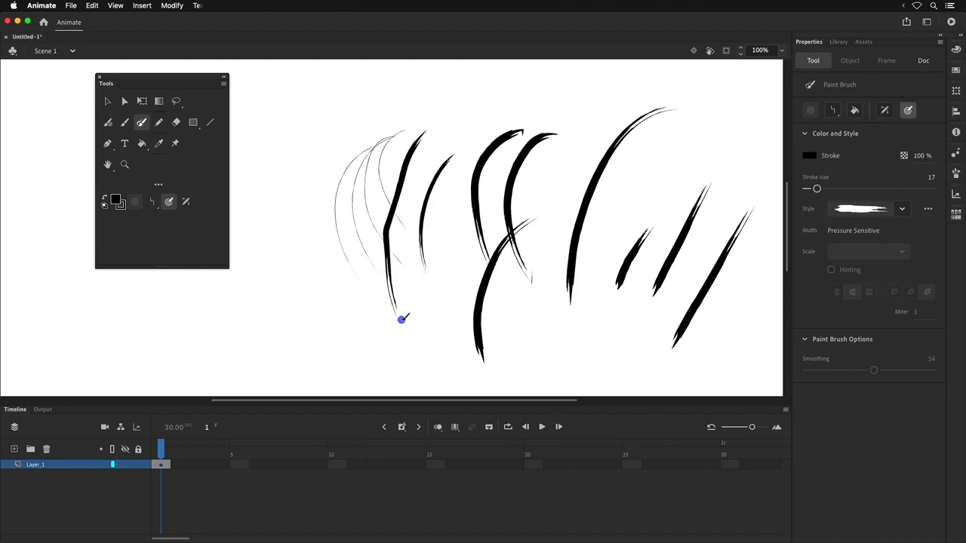
{"action": "left_click_drag", "start_coordinate": [382, 135], "coordinate": [373, 265]}
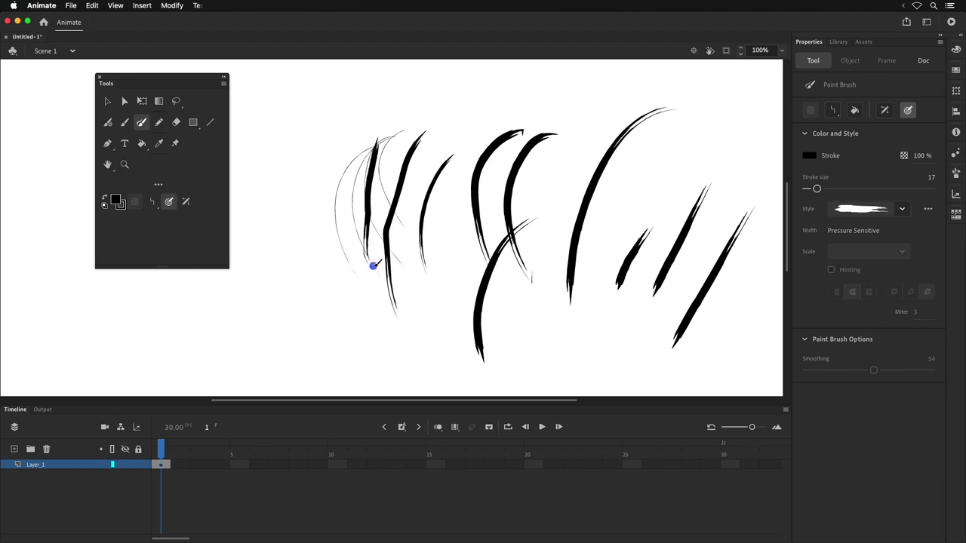
{"action": "left_click_drag", "start_coordinate": [338, 160], "coordinate": [331, 189]}
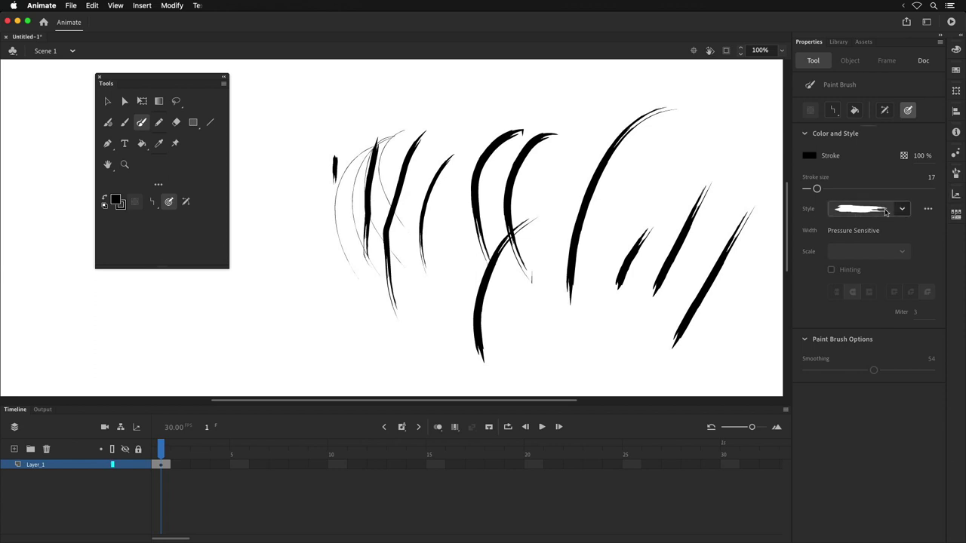
Add the Crystals brush from the Brush Library's Pattern Brushes Borders category as the Paint Brush stroke style
{"action": "left_click", "coordinate": [928, 210]}
{"action": "left_click", "coordinate": [908, 243]}
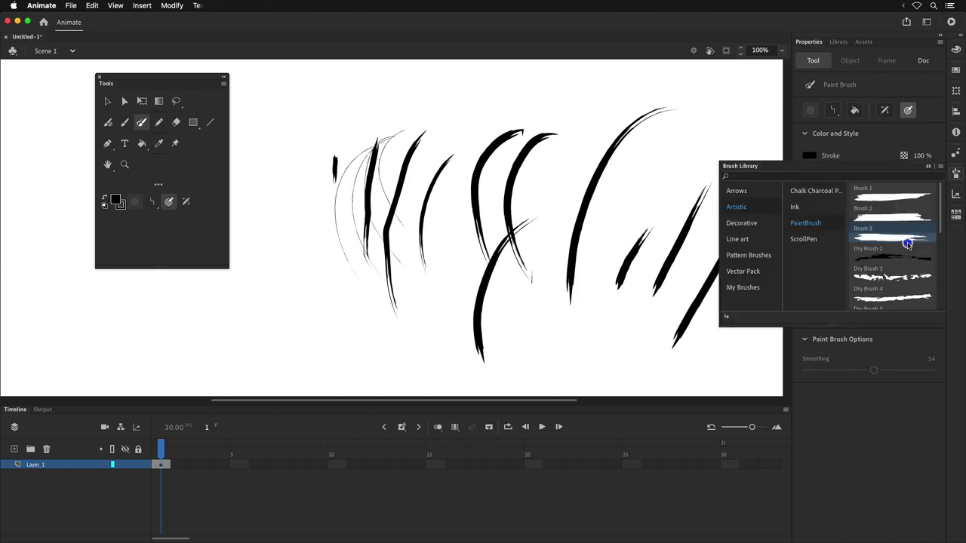
{"action": "left_click", "coordinate": [757, 223]}
{"action": "left_click", "coordinate": [747, 255]}
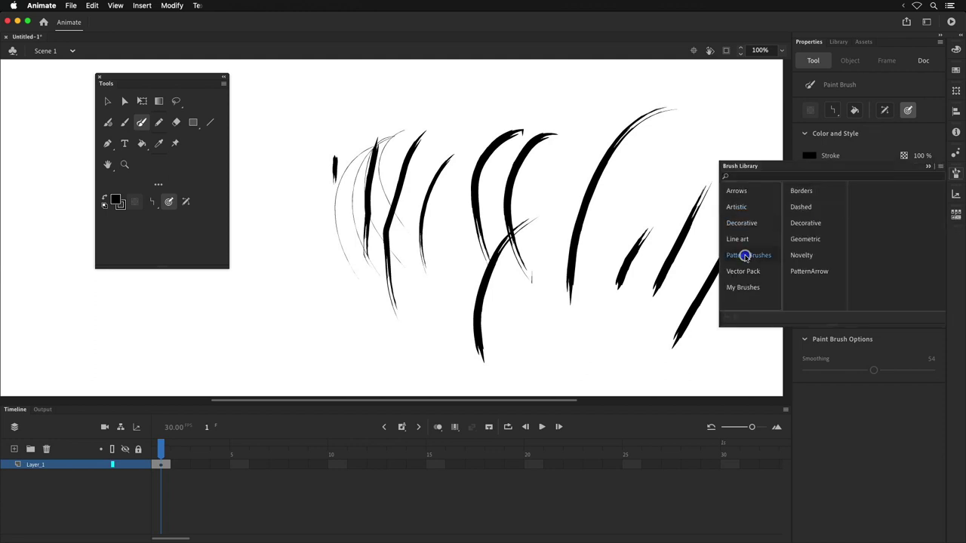
{"action": "left_click", "coordinate": [814, 192]}
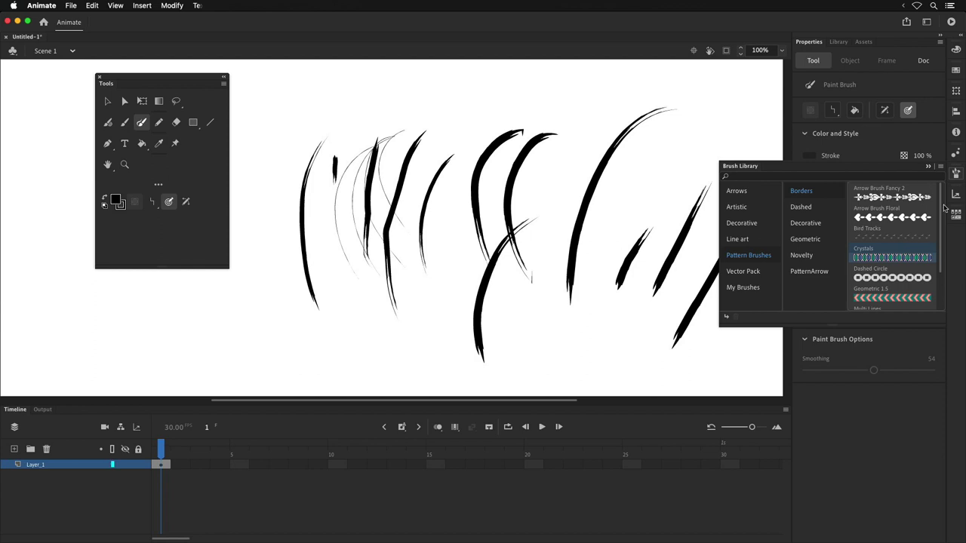
{"action": "left_click", "coordinate": [927, 166]}
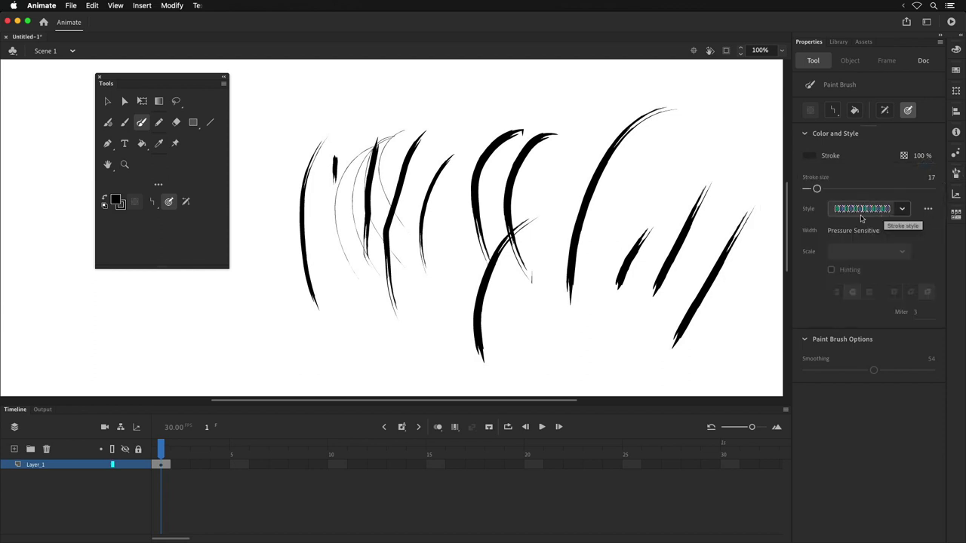
Paint four curved Crystals strokes over the existing strokes and one long horizontal stroke above them
{"action": "mouse_move", "coordinate": [332, 324]}
{"action": "left_mouse_down"}
{"action": "mouse_move", "coordinate": [332, 265]}
{"action": "mouse_move", "coordinate": [375, 141]}
{"action": "left_mouse_up"}
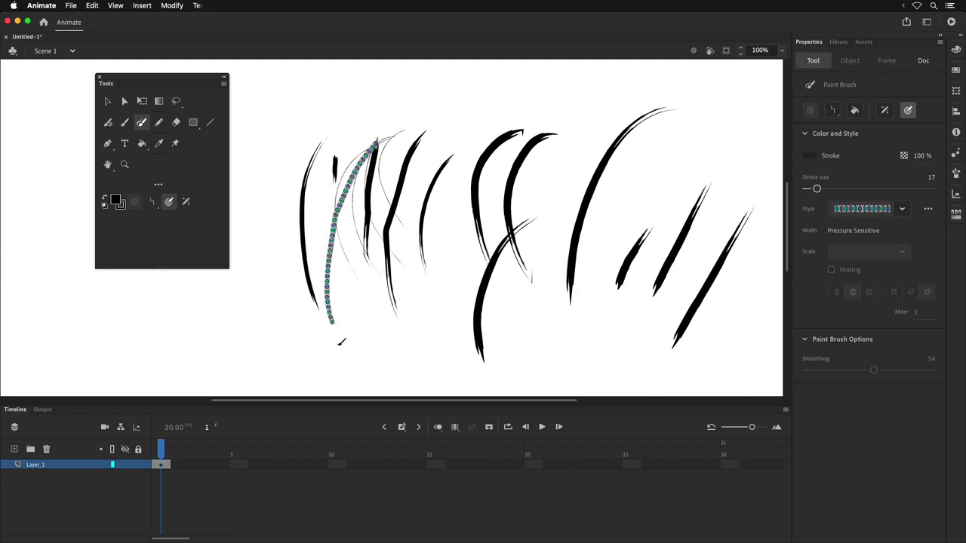
{"action": "mouse_move", "coordinate": [324, 340]}
{"action": "left_mouse_down"}
{"action": "mouse_move", "coordinate": [280, 306]}
{"action": "mouse_move", "coordinate": [335, 158]}
{"action": "mouse_move", "coordinate": [334, 181]}
{"action": "left_mouse_up"}
{"action": "mouse_move", "coordinate": [357, 351]}
{"action": "left_mouse_down"}
{"action": "mouse_move", "coordinate": [434, 211]}
{"action": "mouse_move", "coordinate": [445, 216]}
{"action": "left_mouse_up"}
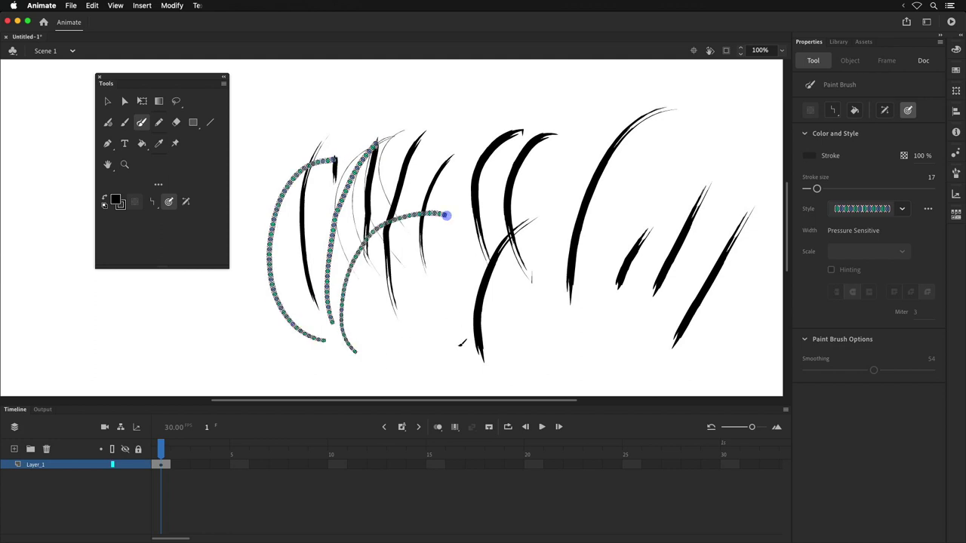
{"action": "left_click_drag", "start_coordinate": [403, 351], "coordinate": [447, 237]}
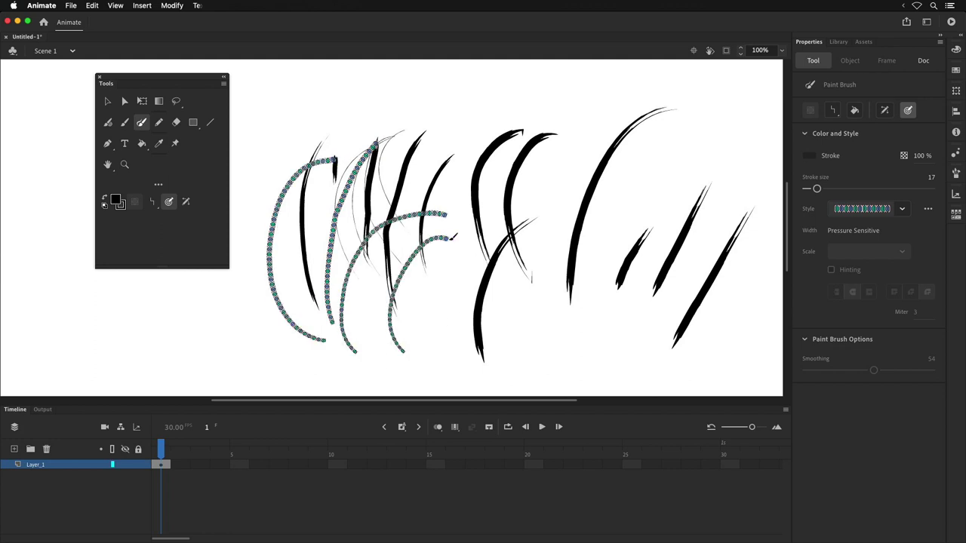
{"action": "left_click_drag", "start_coordinate": [287, 106], "coordinate": [661, 100]}
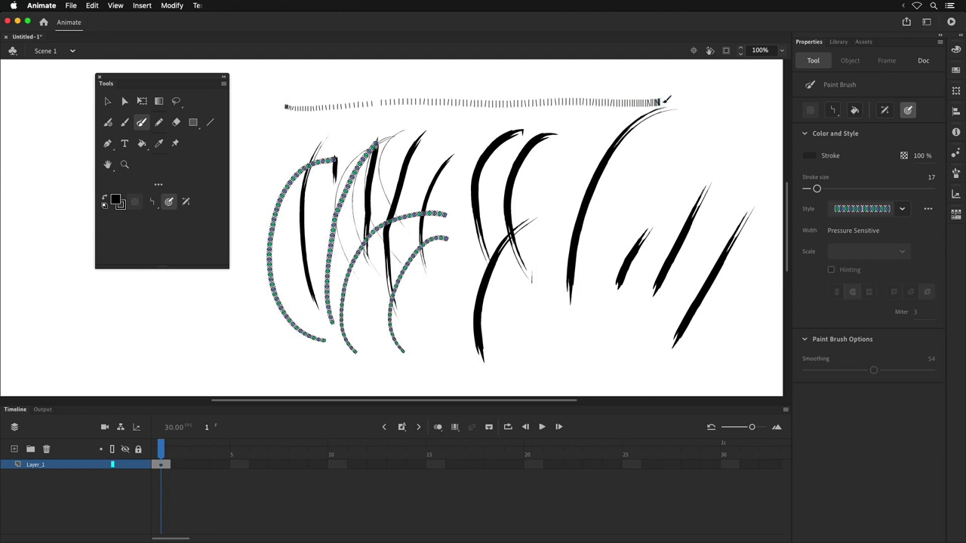
Set the stroke size to 87 and paint a wide horizontal Crystals stroke across the upper canvas and a curved one beside the diagonal strokes
{"action": "left_click_drag", "start_coordinate": [816, 188], "coordinate": [861, 189]}
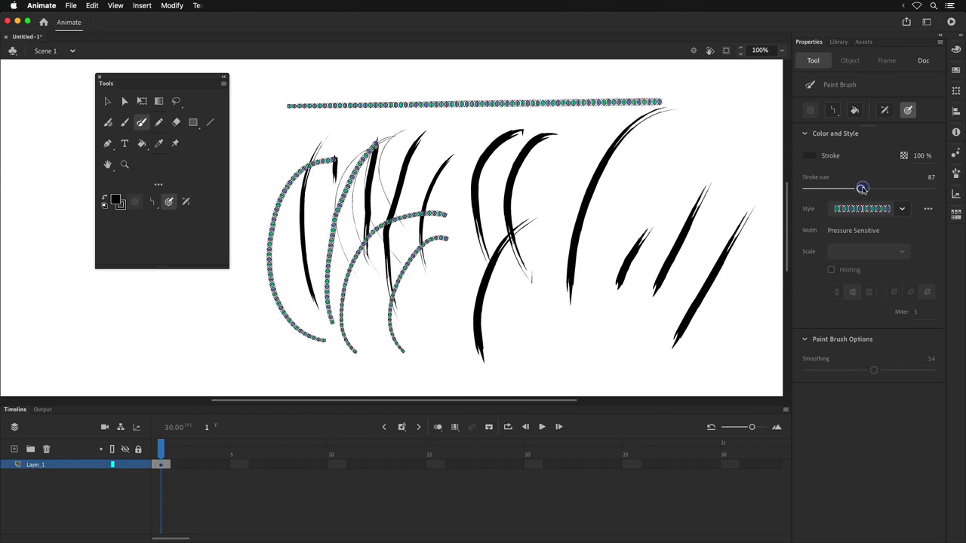
{"action": "left_click_drag", "start_coordinate": [306, 123], "coordinate": [677, 115]}
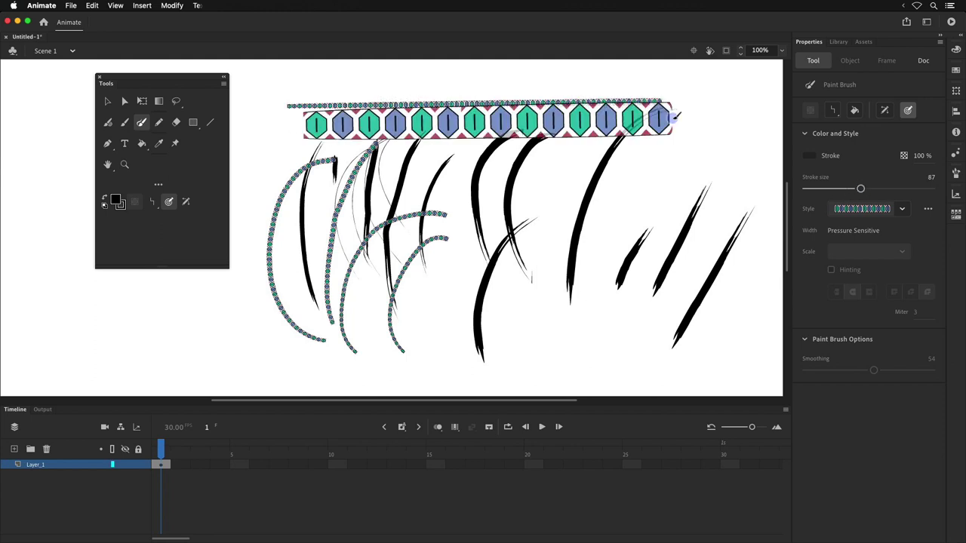
{"action": "mouse_move", "coordinate": [564, 368]}
{"action": "left_mouse_down"}
{"action": "mouse_move", "coordinate": [713, 173]}
{"action": "mouse_move", "coordinate": [726, 171]}
{"action": "left_mouse_up"}
Add the Paint brush from the Brush Library's My Brushes Untitled-2 category as the stroke style and close the library
{"action": "left_click", "coordinate": [928, 209]}
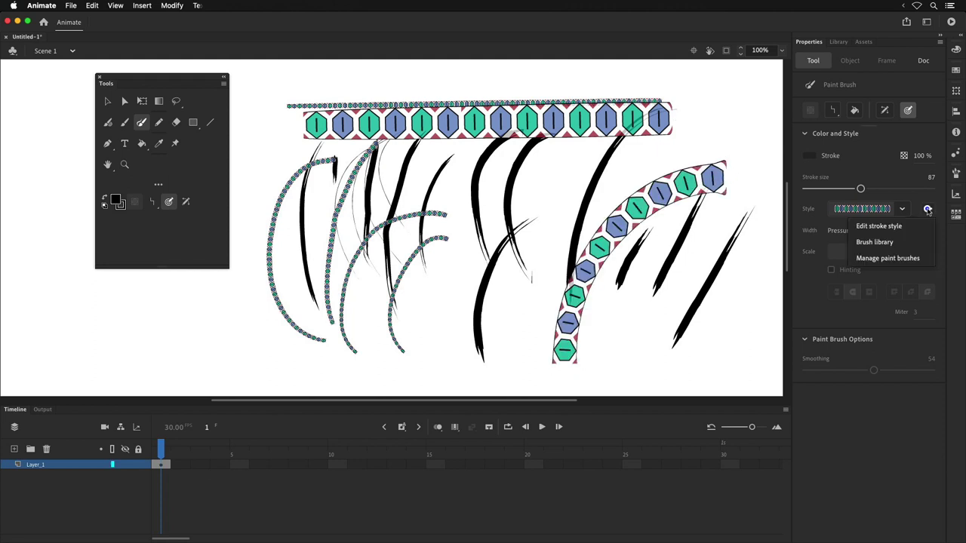
{"action": "left_click", "coordinate": [911, 245]}
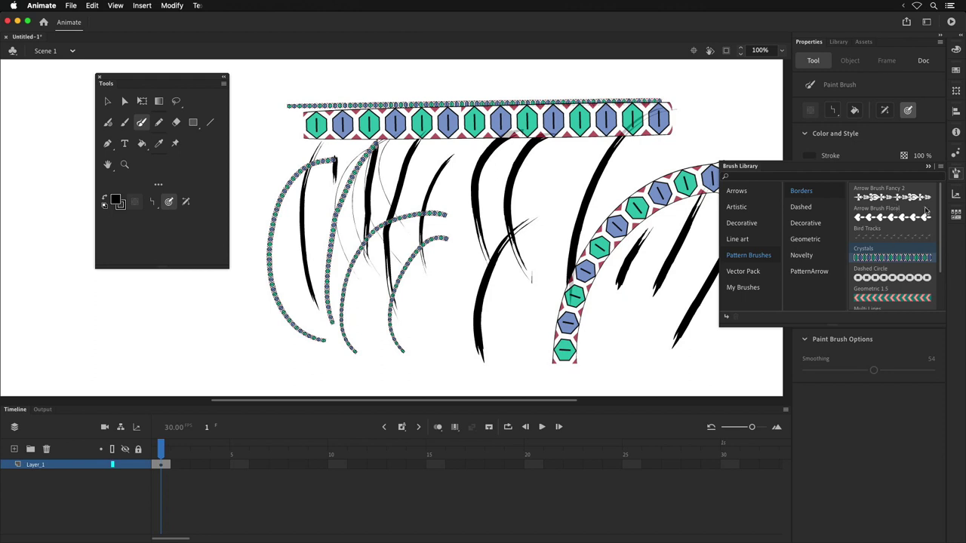
{"action": "mouse_move", "coordinate": [942, 214]}
{"action": "left_mouse_down"}
{"action": "mouse_move", "coordinate": [941, 271]}
{"action": "mouse_move", "coordinate": [943, 214]}
{"action": "left_mouse_up"}
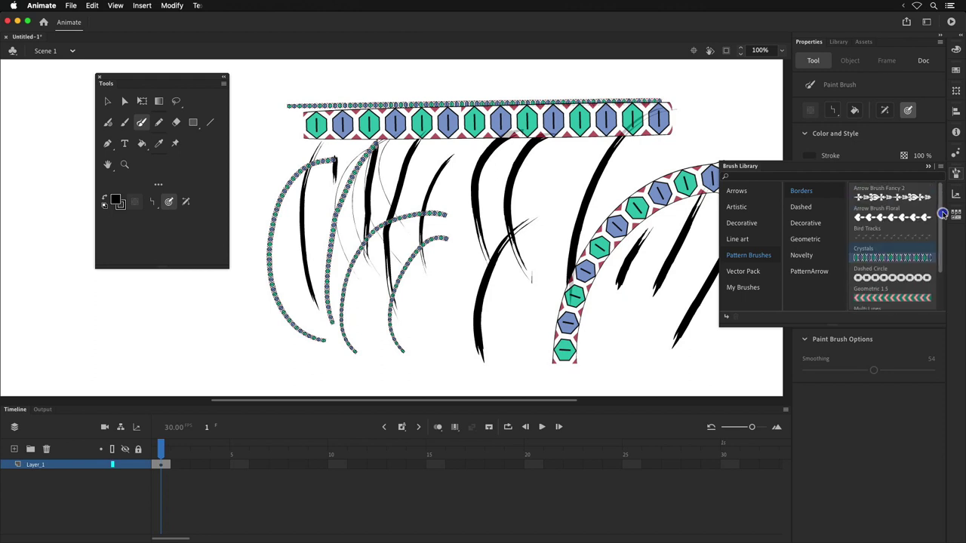
{"action": "left_click", "coordinate": [758, 290]}
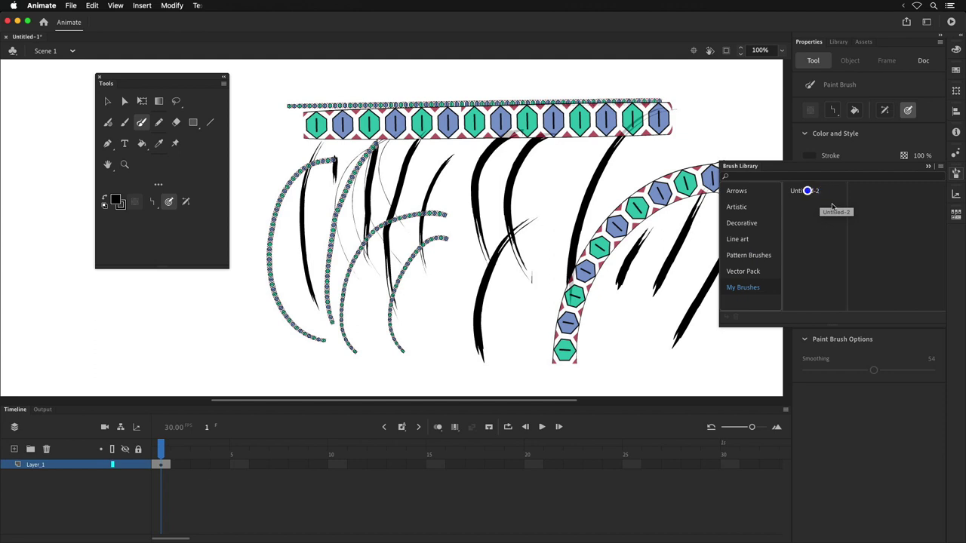
{"action": "double_click", "coordinate": [810, 191]}
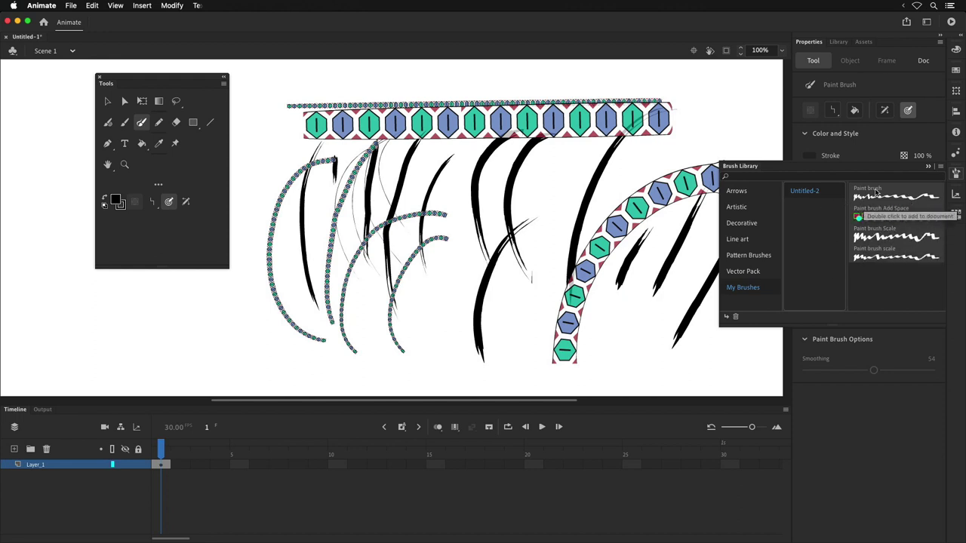
{"action": "double_click", "coordinate": [903, 196]}
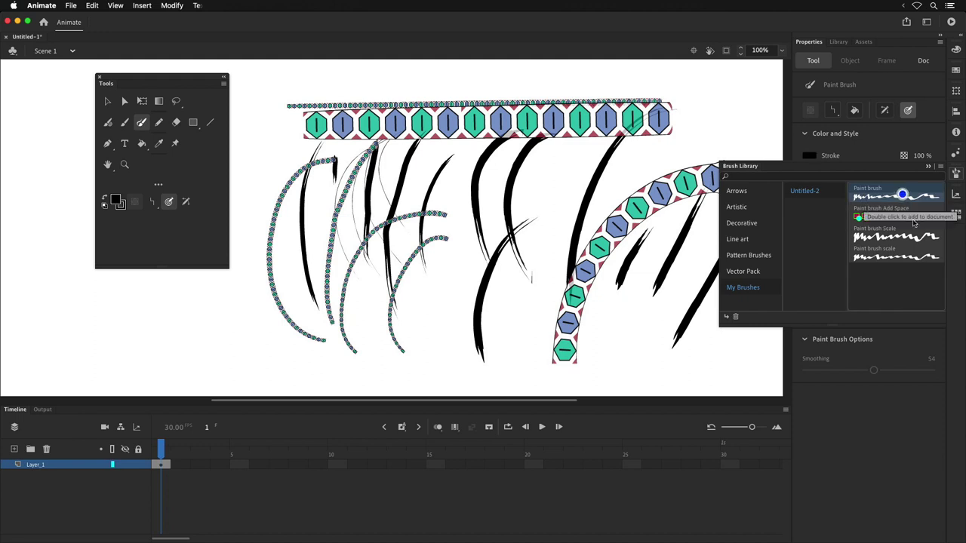
{"action": "left_click", "coordinate": [928, 166]}
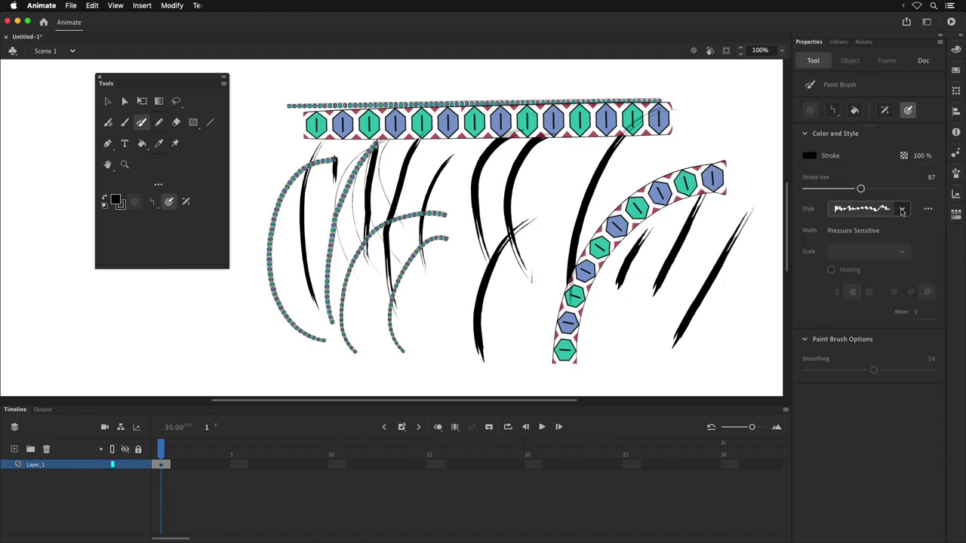
{"action": "left_click", "coordinate": [902, 208]}
{"action": "left_click", "coordinate": [902, 210]}
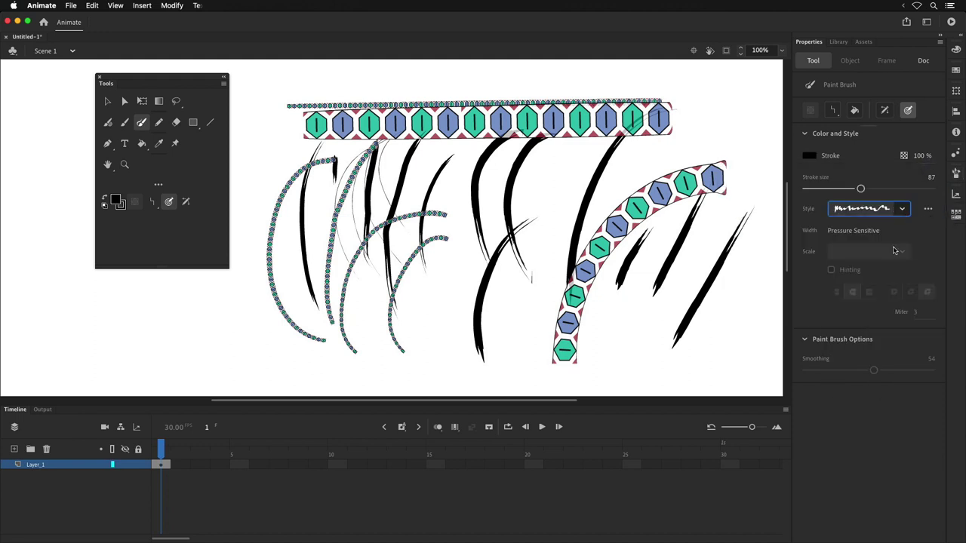